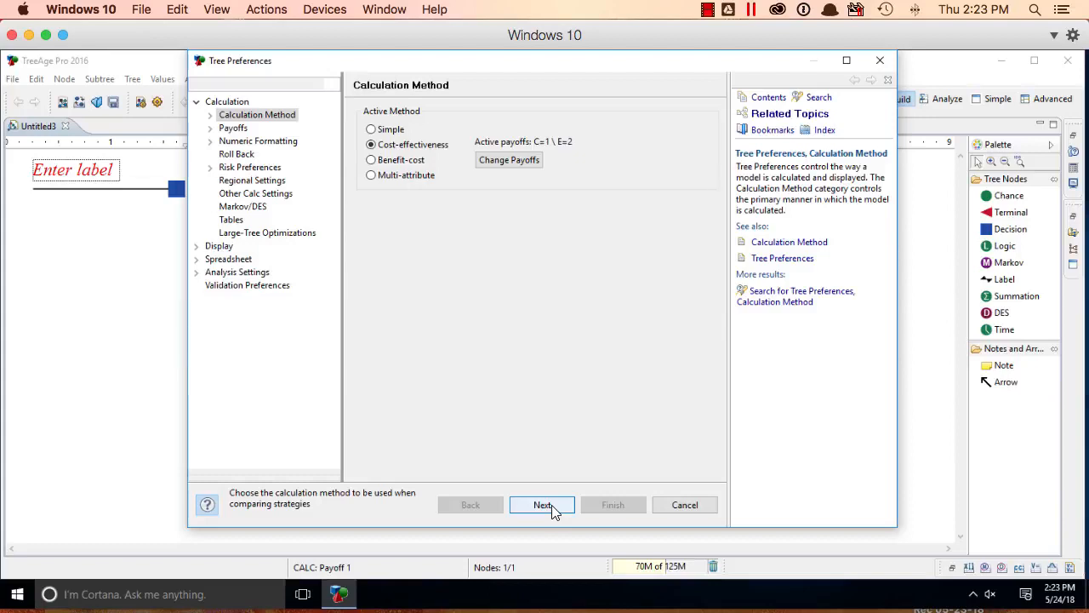
Step: Keep the Cost-effectiveness calculation method and set the willingness to pay to 50000 in its cost-effectiveness parameters
{"action": "left_click", "coordinate": [552, 505]}
{"action": "left_click", "coordinate": [552, 505]}
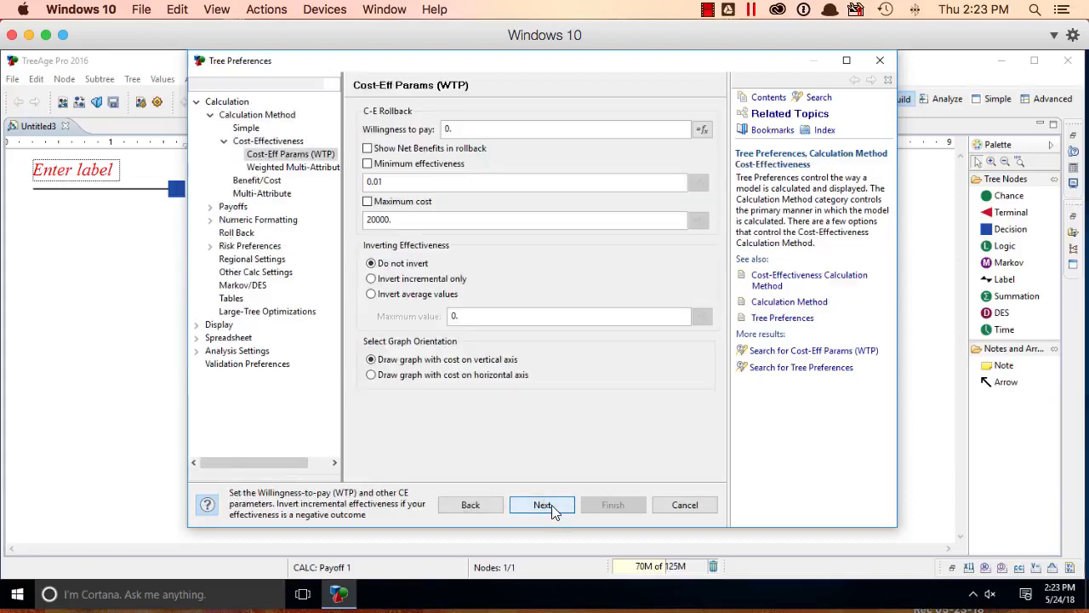
{"action": "left_click", "coordinate": [539, 128]}
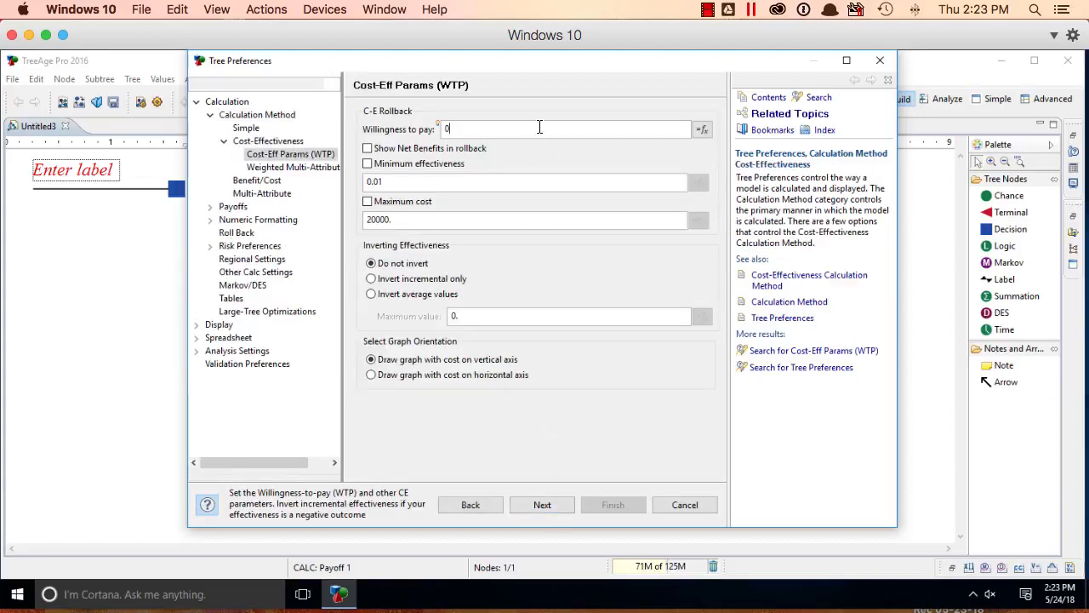
{"action": "key", "text": "BackSpace"}
{"action": "type", "text": "50"}
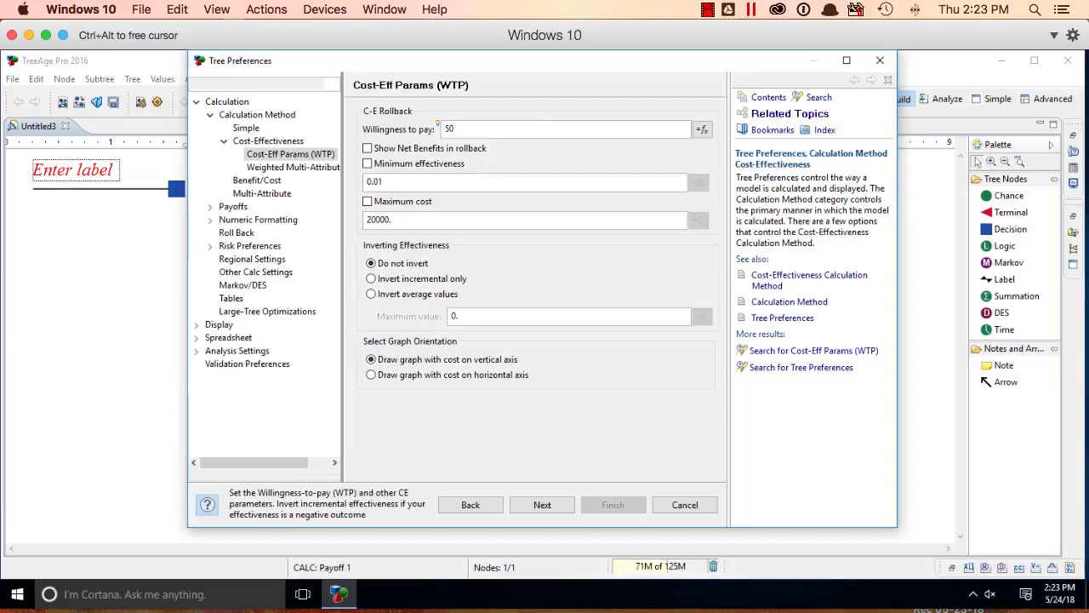
{"action": "type", "text": "000"}
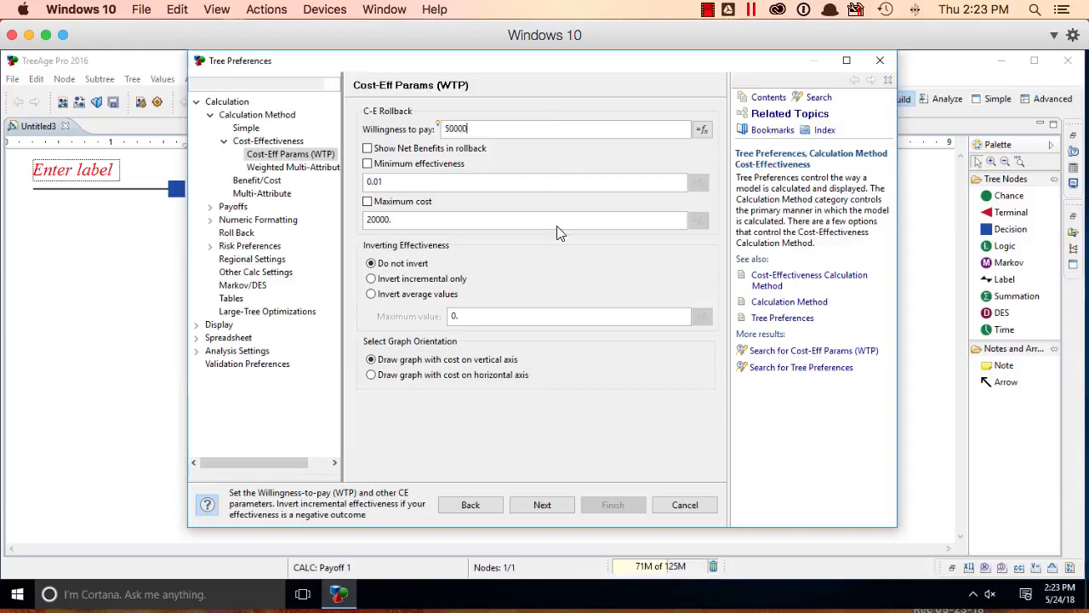
Step: Enable custom payoff names, naming payoff 1 "cost ($)" and payoff 2 "effectiveness (QALY)"
{"action": "left_click", "coordinate": [542, 505]}
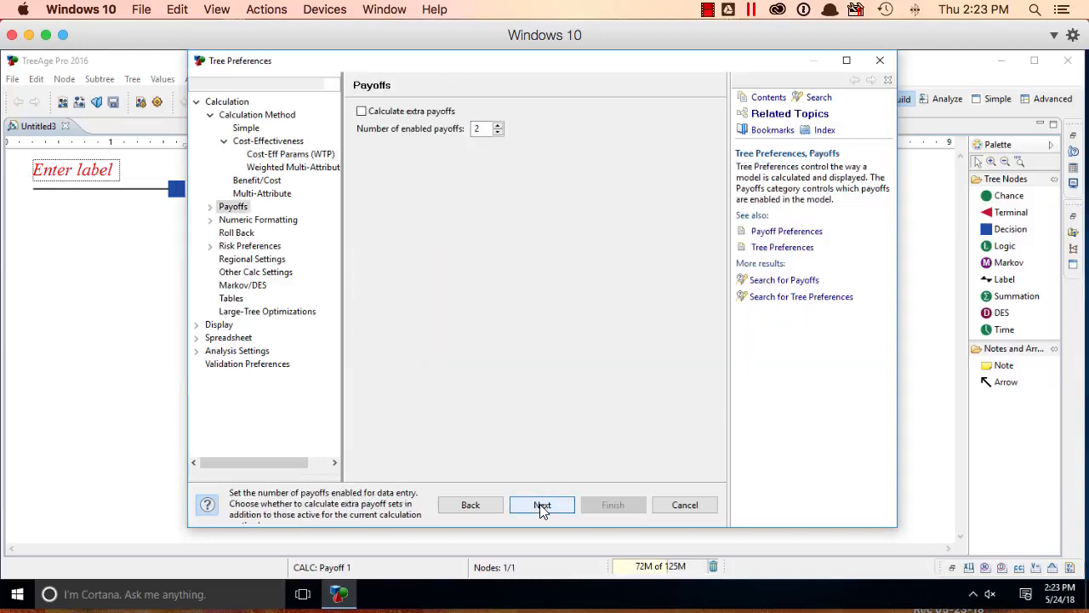
{"action": "left_click", "coordinate": [542, 506]}
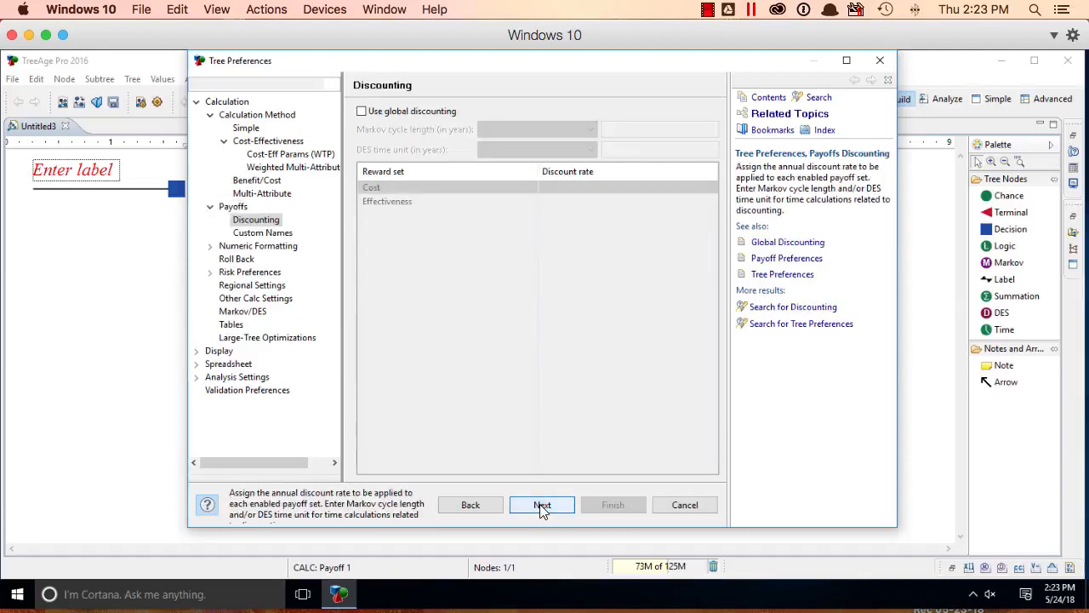
{"action": "left_click", "coordinate": [542, 505]}
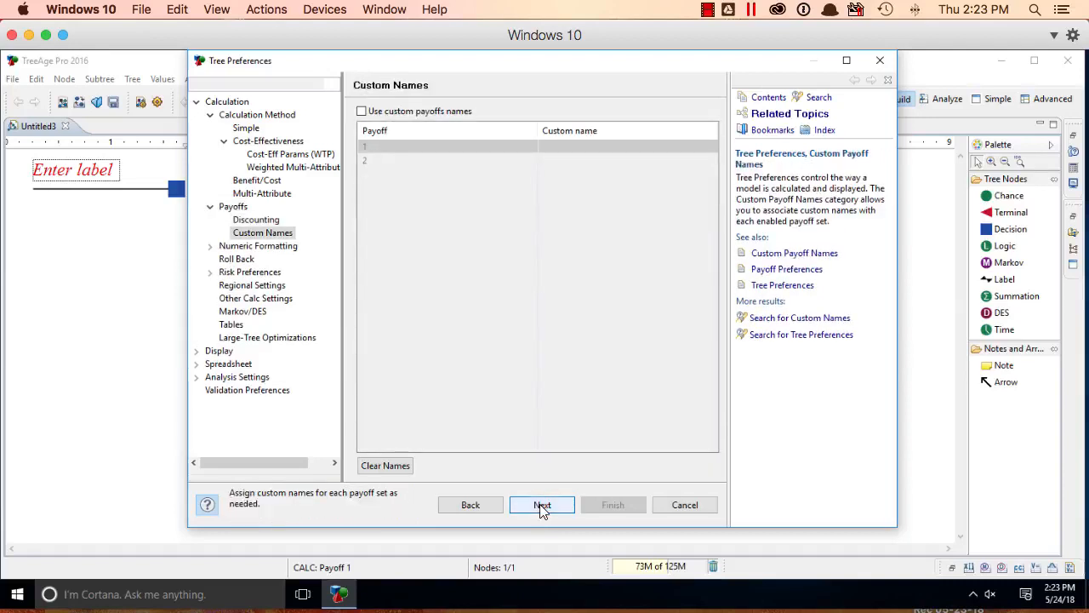
{"action": "left_click", "coordinate": [460, 116]}
{"action": "type", "text": "cost "}
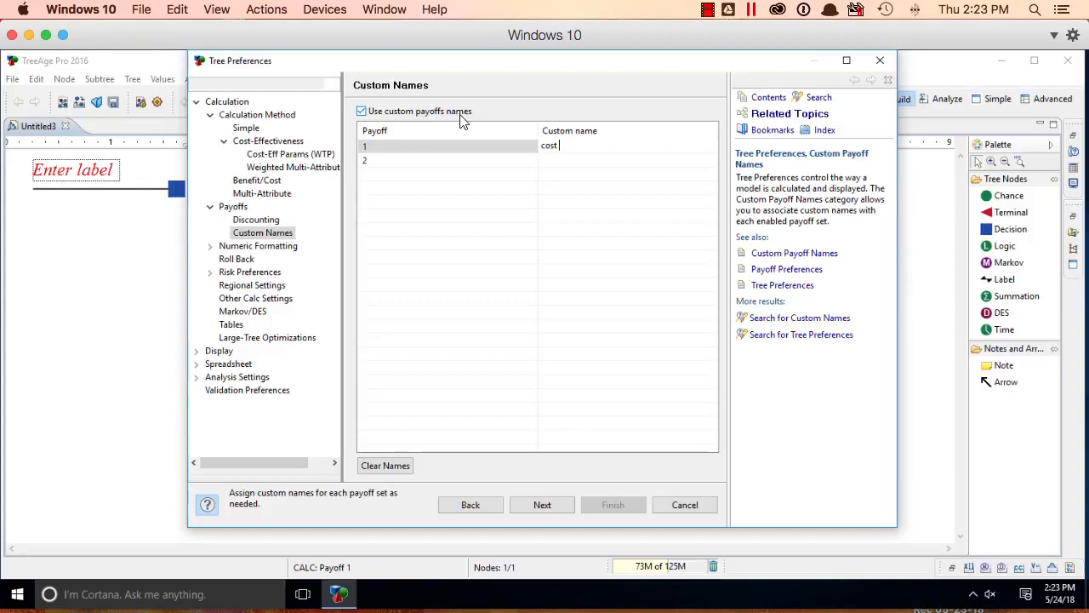
{"action": "type", "text": "($)"}
{"action": "key", "text": "Tab"}
{"action": "type", "text": "effec"}
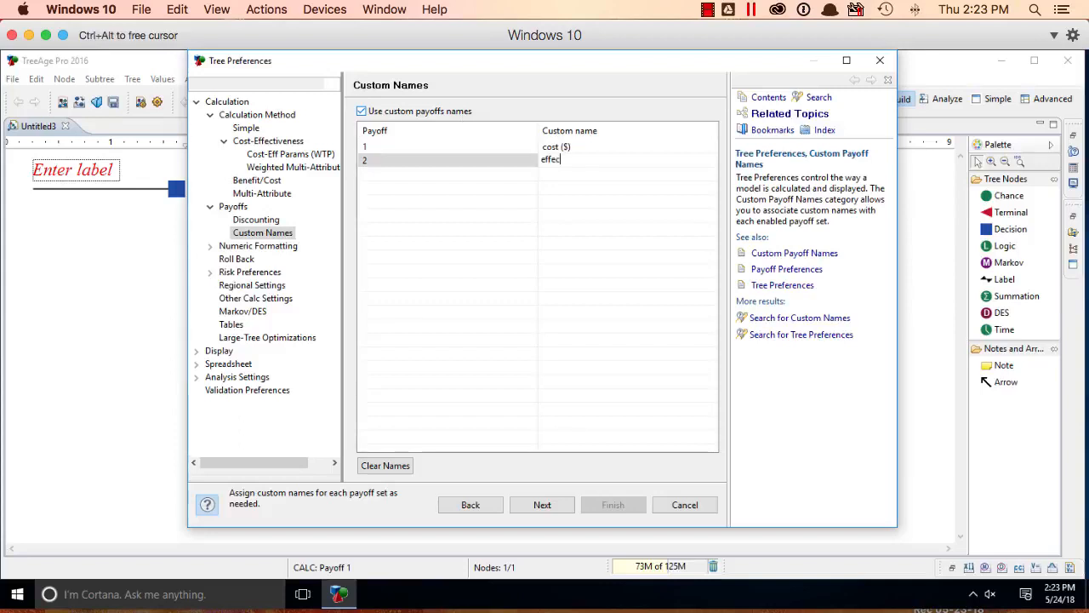
{"action": "type", "text": "tiveness (QALY)"}
{"action": "key", "text": "Return"}
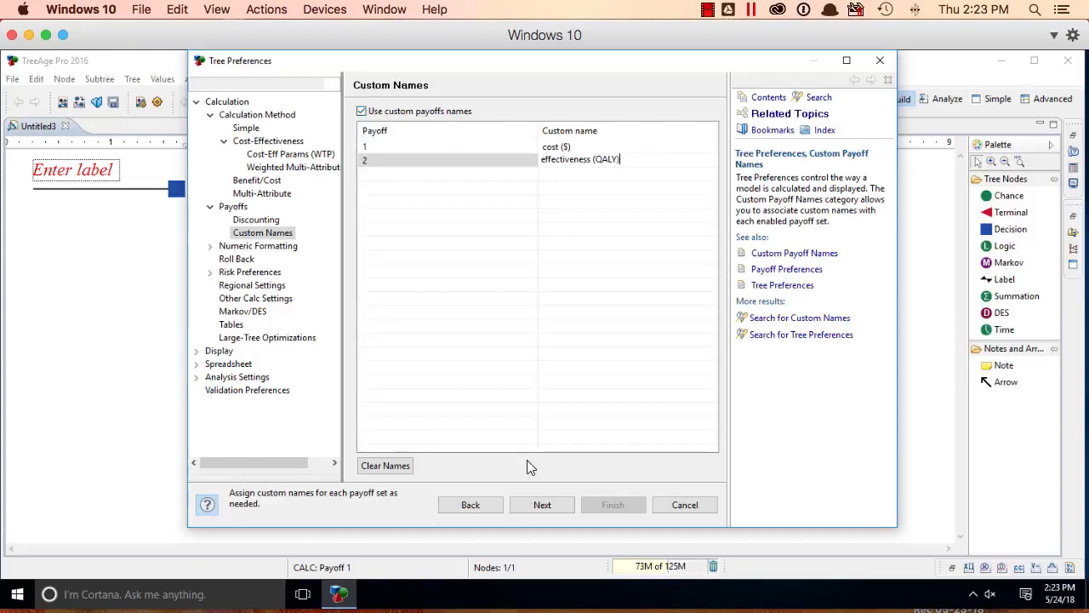
Step: Format cost units as Currency and effectiveness units with the custom suffix QALY, and finish the tree preferences
{"action": "left_click", "coordinate": [543, 505]}
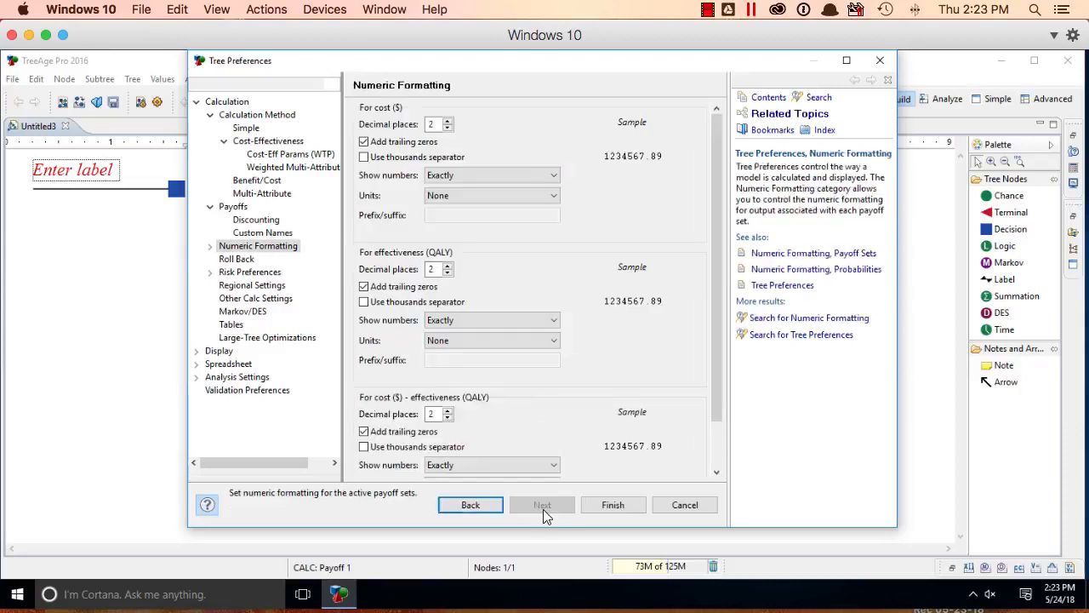
{"action": "left_click", "coordinate": [499, 195]}
{"action": "left_click", "coordinate": [508, 220]}
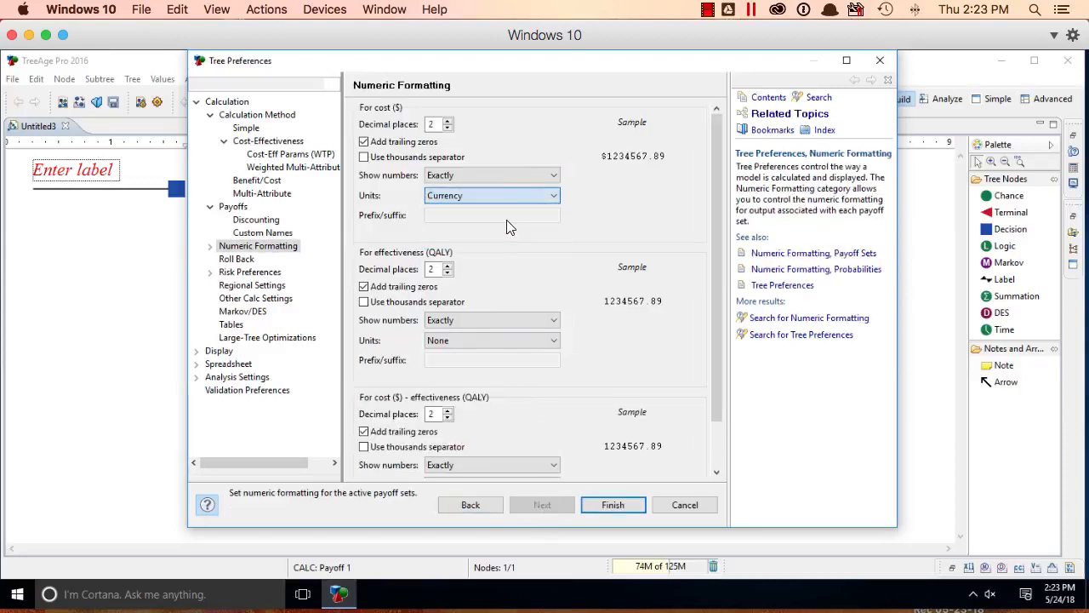
{"action": "left_click", "coordinate": [487, 340]}
{"action": "left_click", "coordinate": [483, 384]}
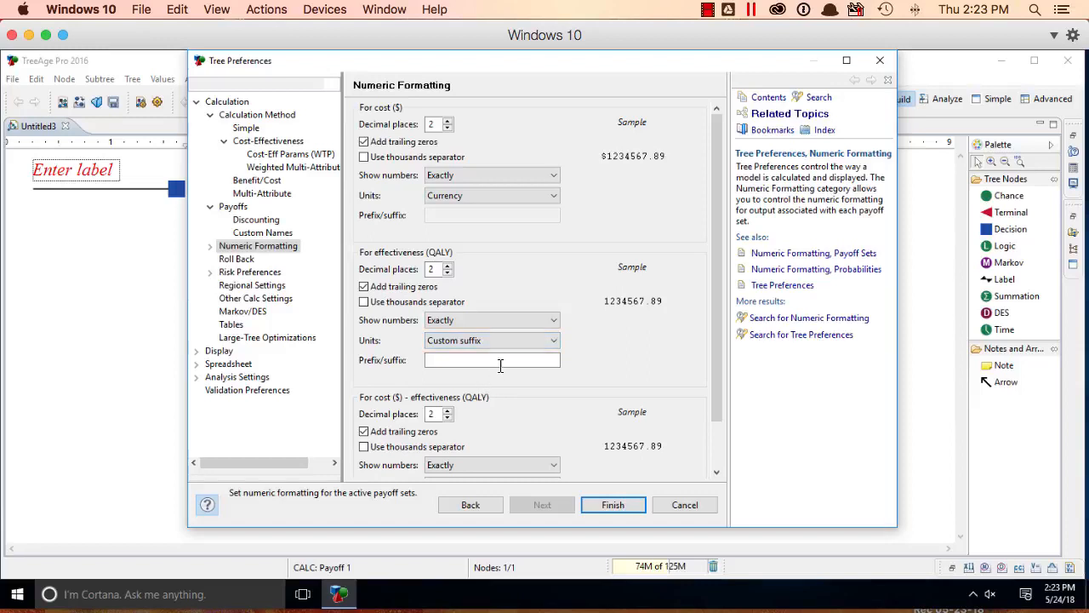
{"action": "left_click", "coordinate": [500, 364]}
{"action": "type", "text": "QA"}
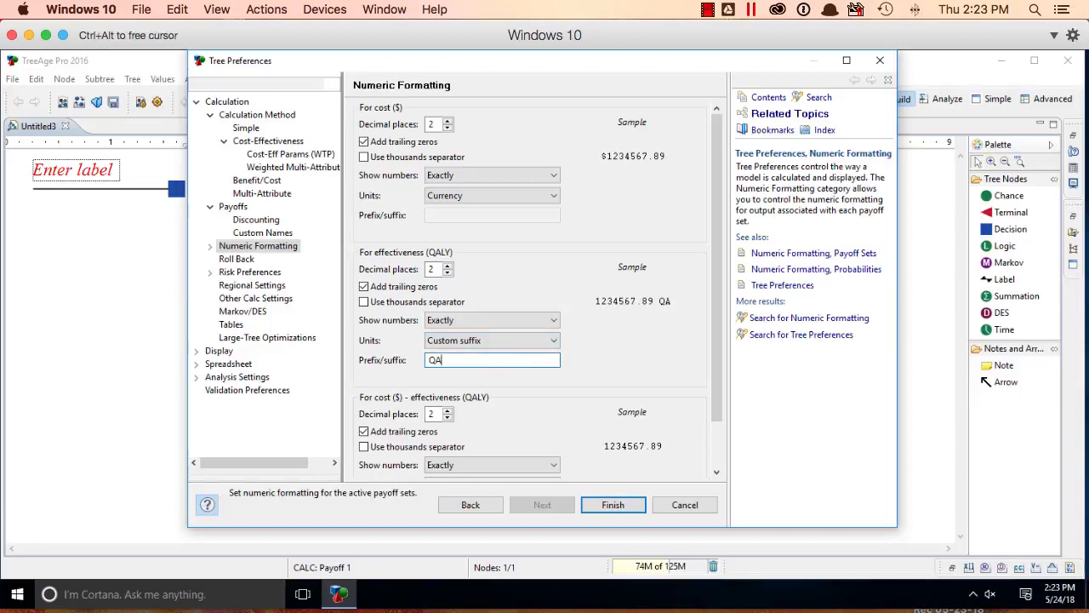
{"action": "type", "text": "LY"}
{"action": "left_click", "coordinate": [620, 507]}
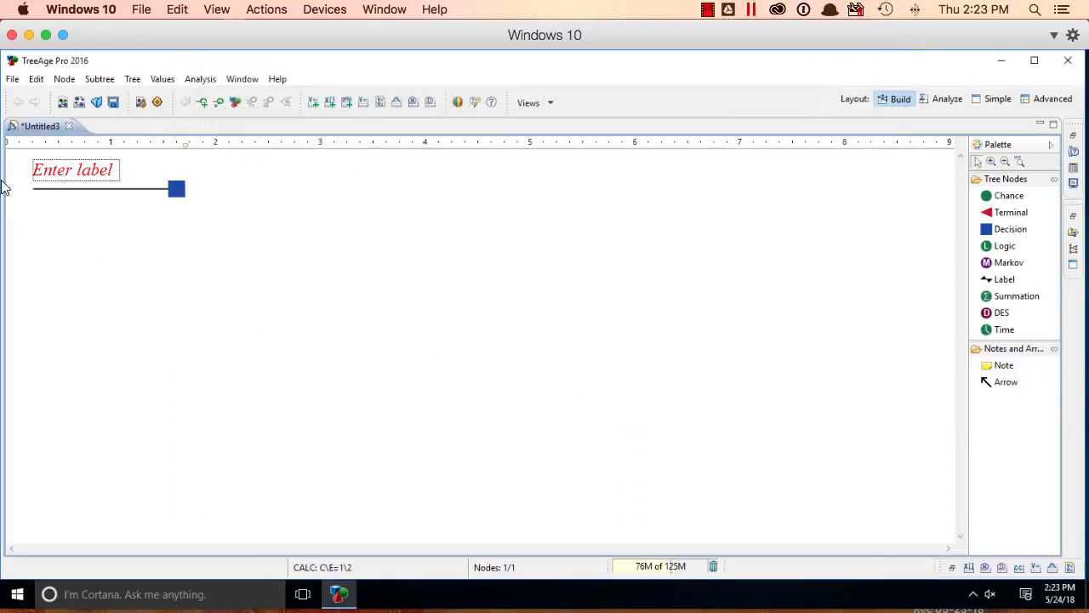
Step: Label the root decision node "choose"
{"action": "left_click", "coordinate": [82, 171]}
{"action": "type", "text": "choose"}
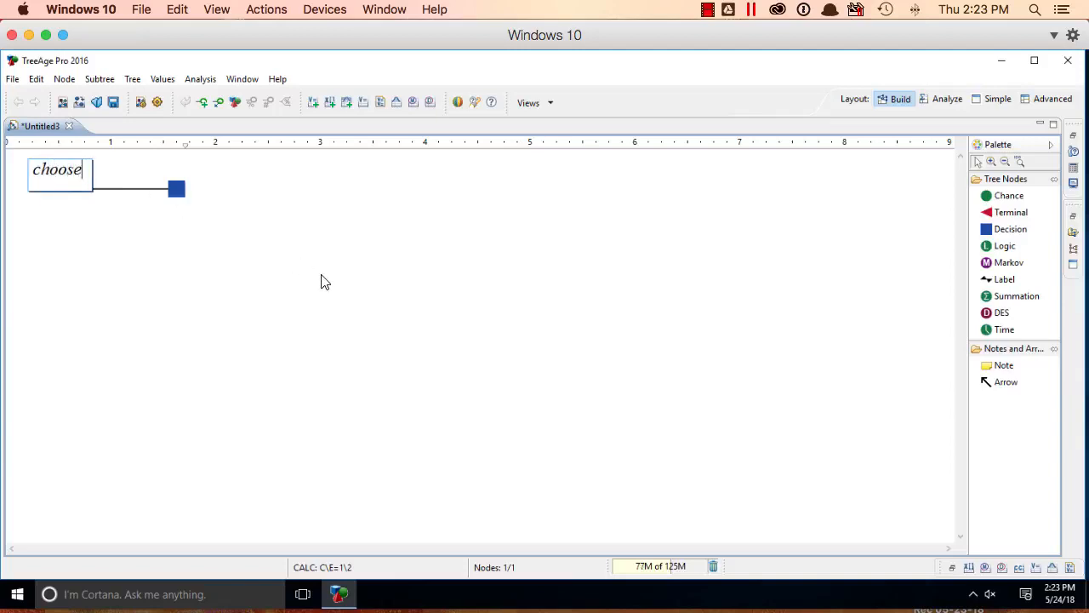
{"action": "left_click", "coordinate": [384, 316]}
Step: Add two terminal nodes as branches of the choose decision node, leaving their payoffs unfilled
{"action": "left_click_drag", "start_coordinate": [1012, 215], "coordinate": [224, 202]}
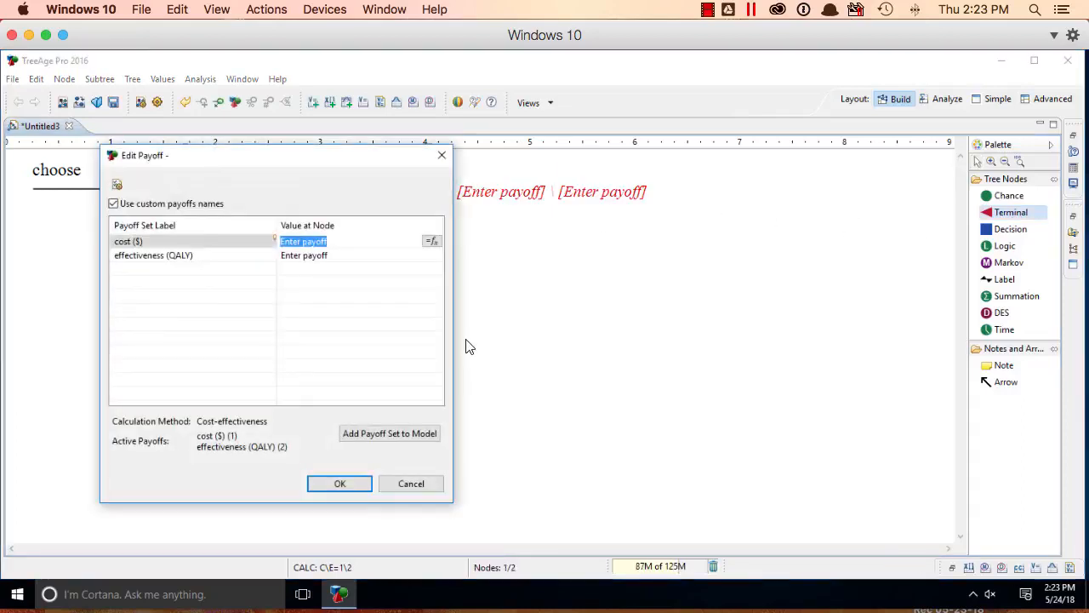
{"action": "left_click", "coordinate": [340, 483]}
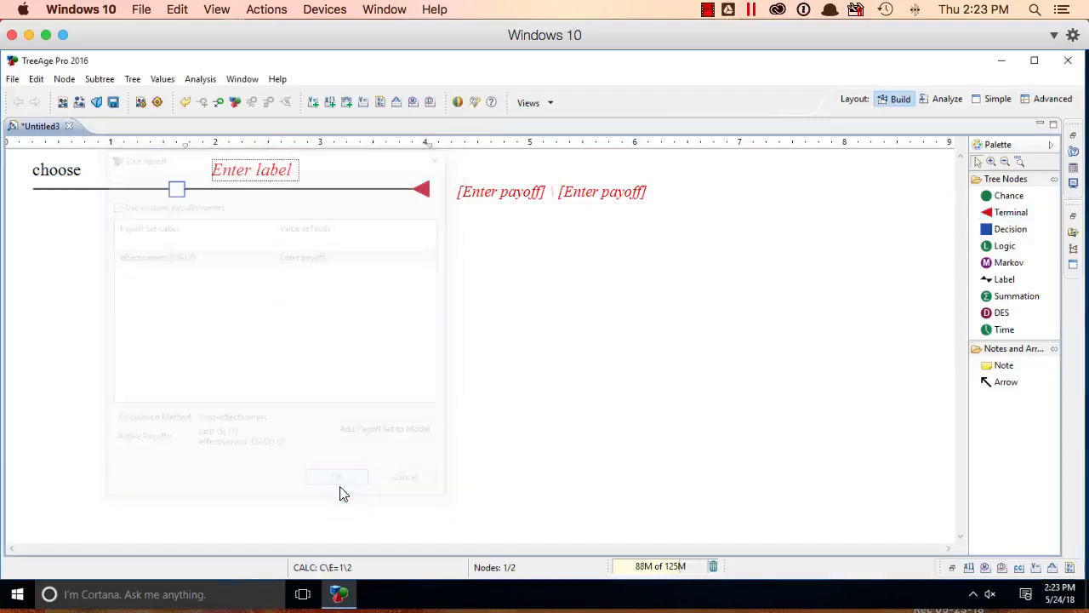
{"action": "left_click_drag", "start_coordinate": [995, 214], "coordinate": [286, 191]}
{"action": "left_click", "coordinate": [250, 411]}
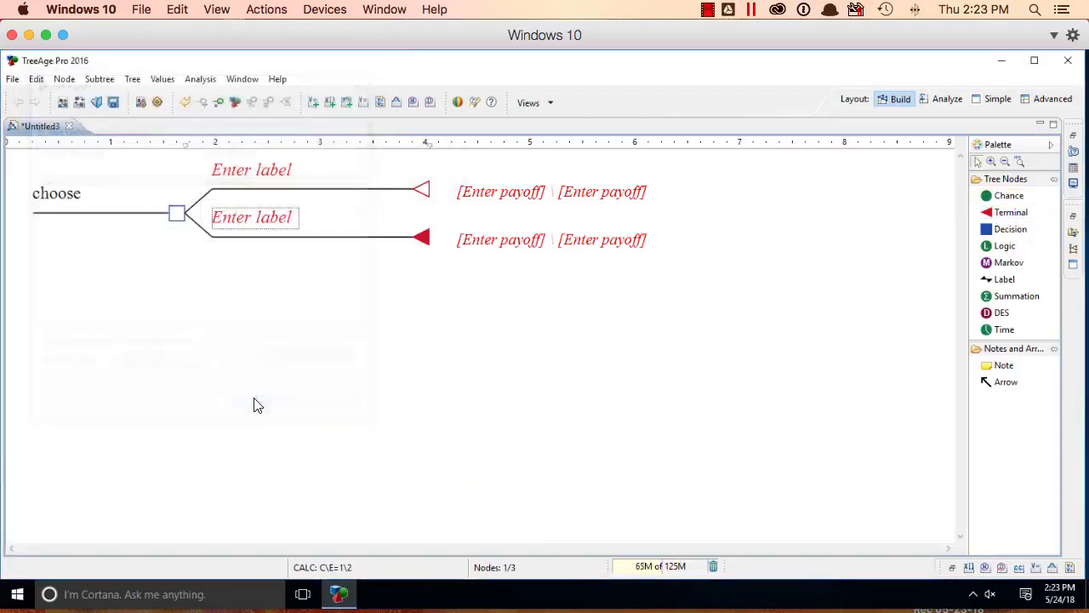
Step: Show the Variable Properties for the choose node and add a variable named cost with root definition 45000
{"action": "left_click", "coordinate": [178, 214]}
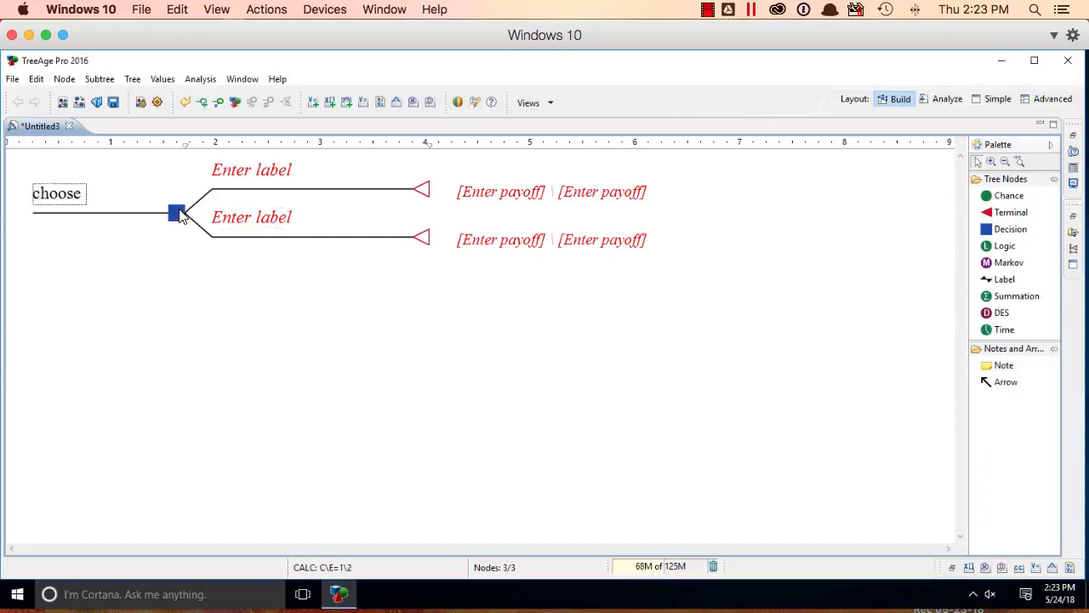
{"action": "left_click", "coordinate": [249, 80]}
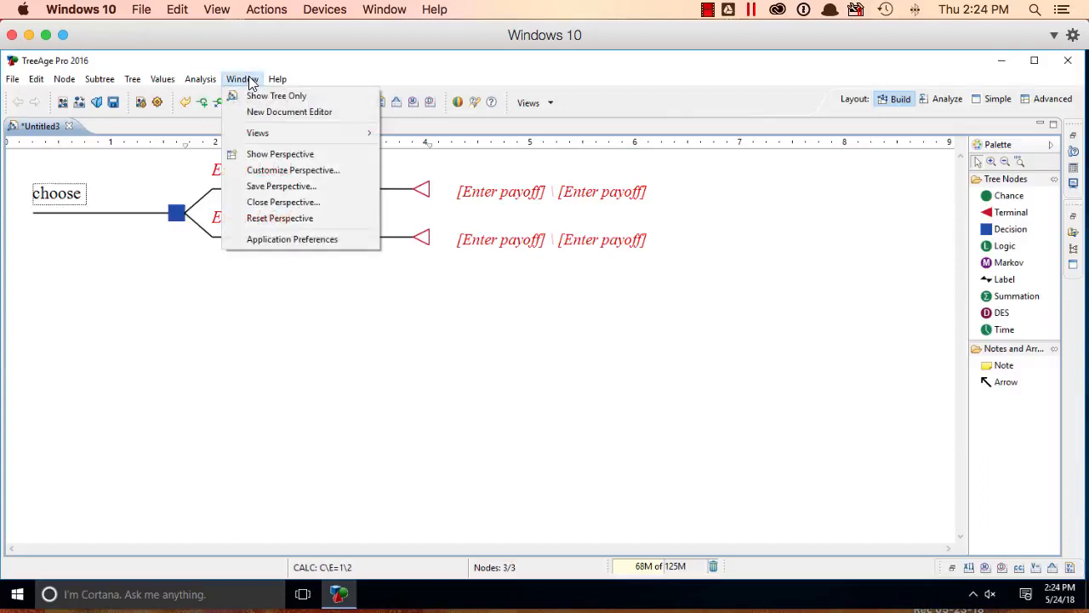
{"action": "mouse_move", "coordinate": [263, 132]}
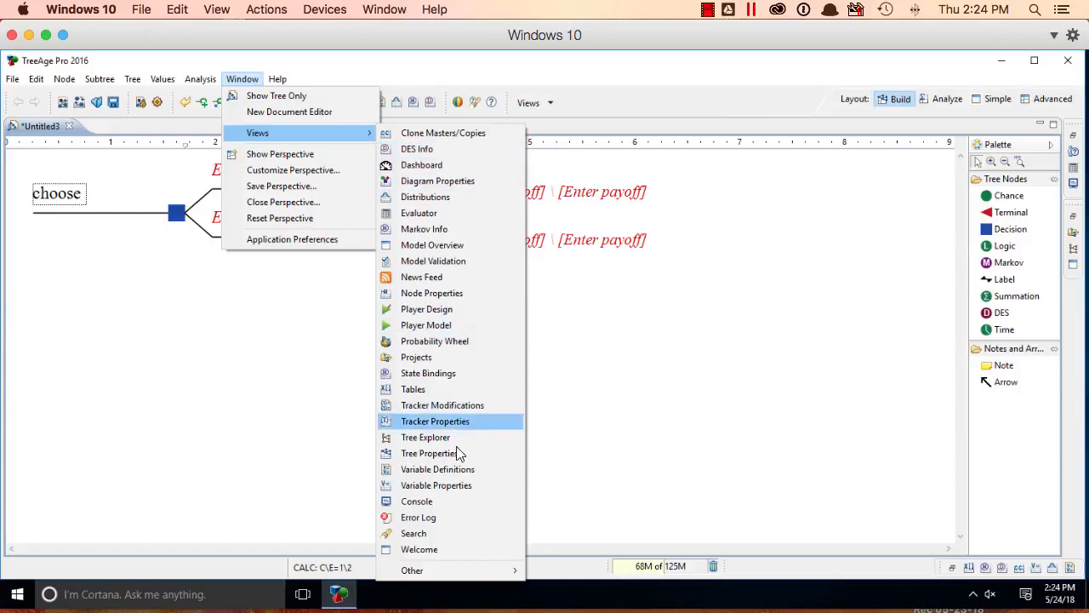
{"action": "left_click", "coordinate": [455, 492]}
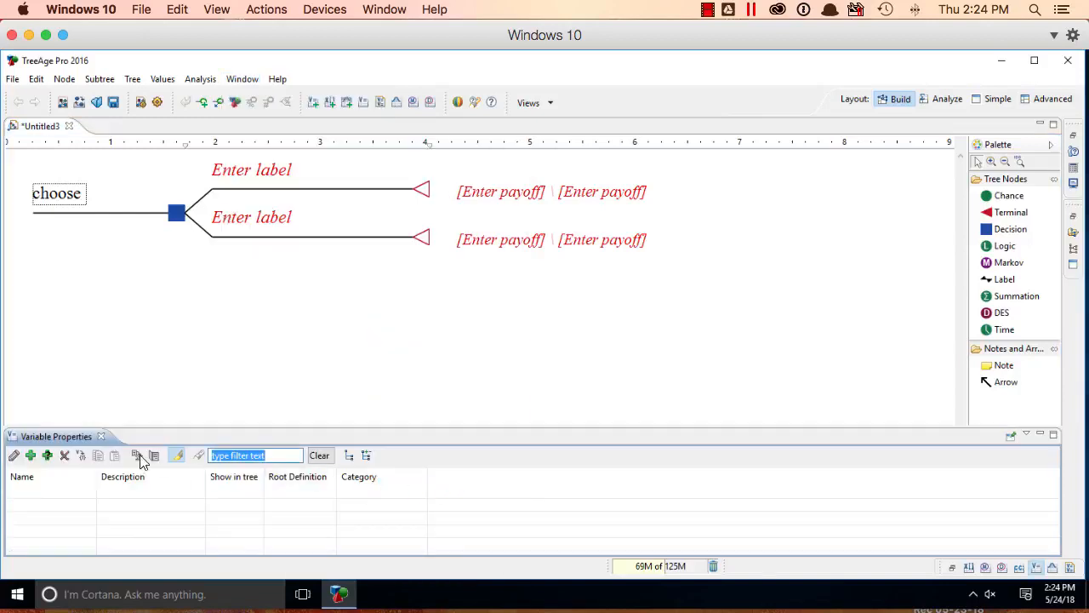
{"action": "left_click", "coordinate": [29, 456]}
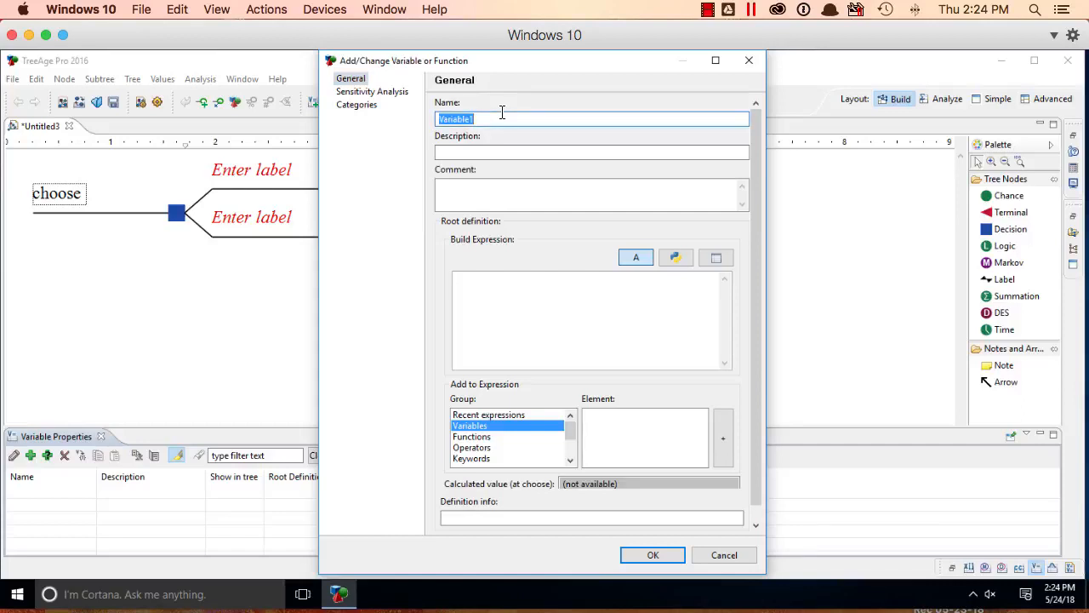
{"action": "type", "text": "cost"}
{"action": "left_click", "coordinate": [562, 287]}
{"action": "type", "text": "45000"}
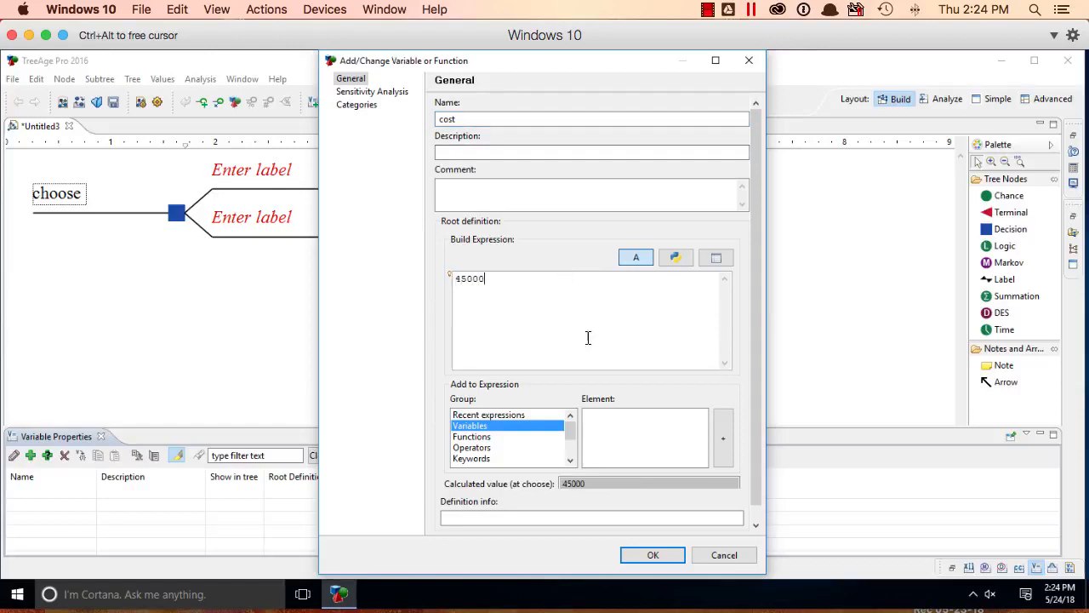
{"action": "left_click", "coordinate": [653, 555]}
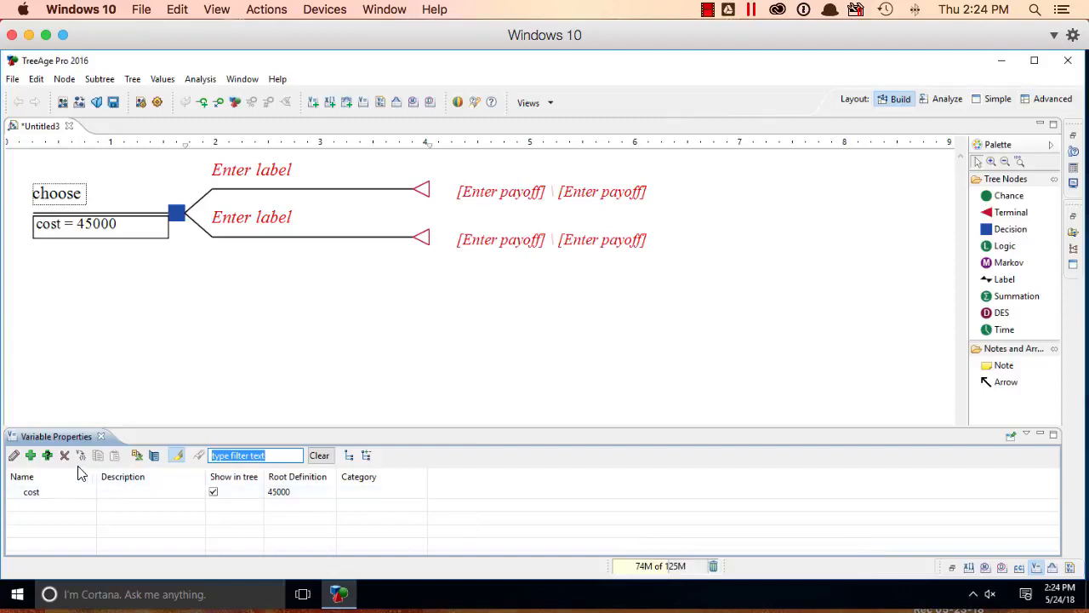
Step: Add a second variable named QALY with root definition 1 and return to the tree
{"action": "left_click", "coordinate": [31, 456]}
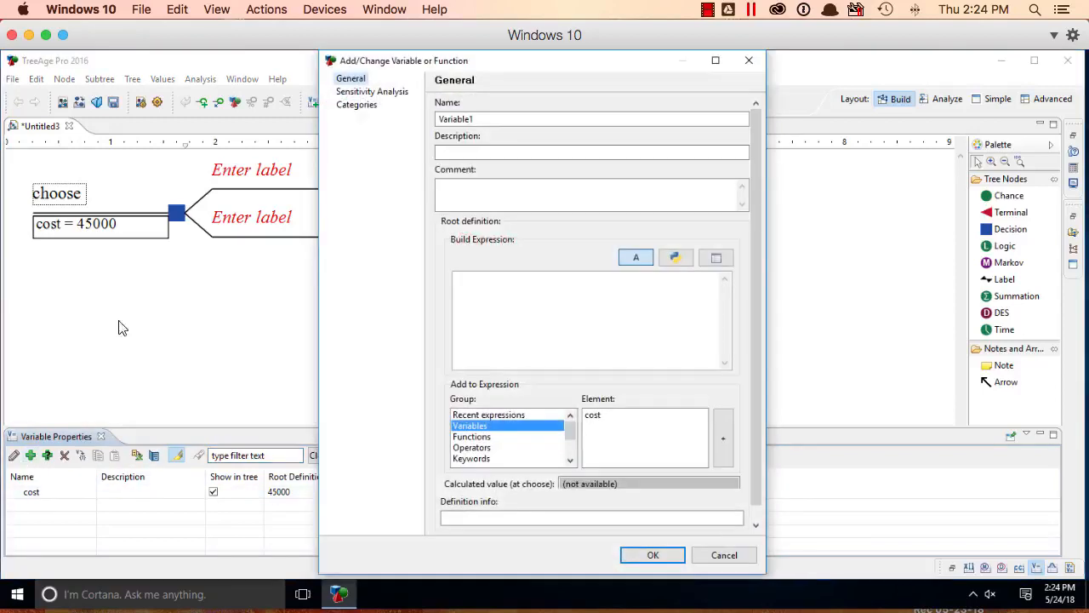
{"action": "double_click", "coordinate": [540, 117]}
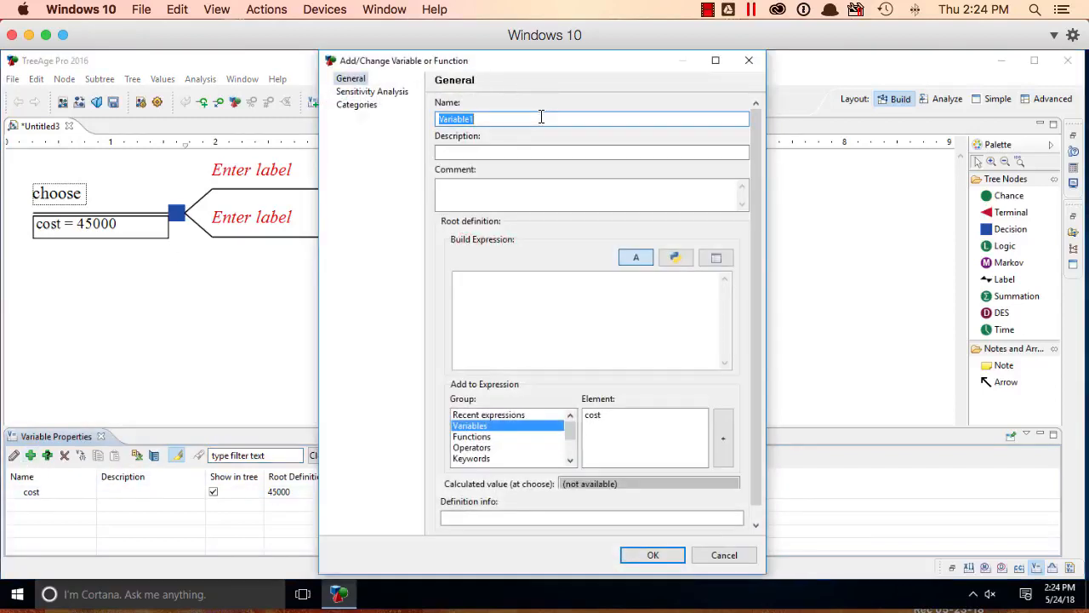
{"action": "type", "text": "QALY"}
{"action": "left_click", "coordinate": [641, 354]}
{"action": "type", "text": "1"}
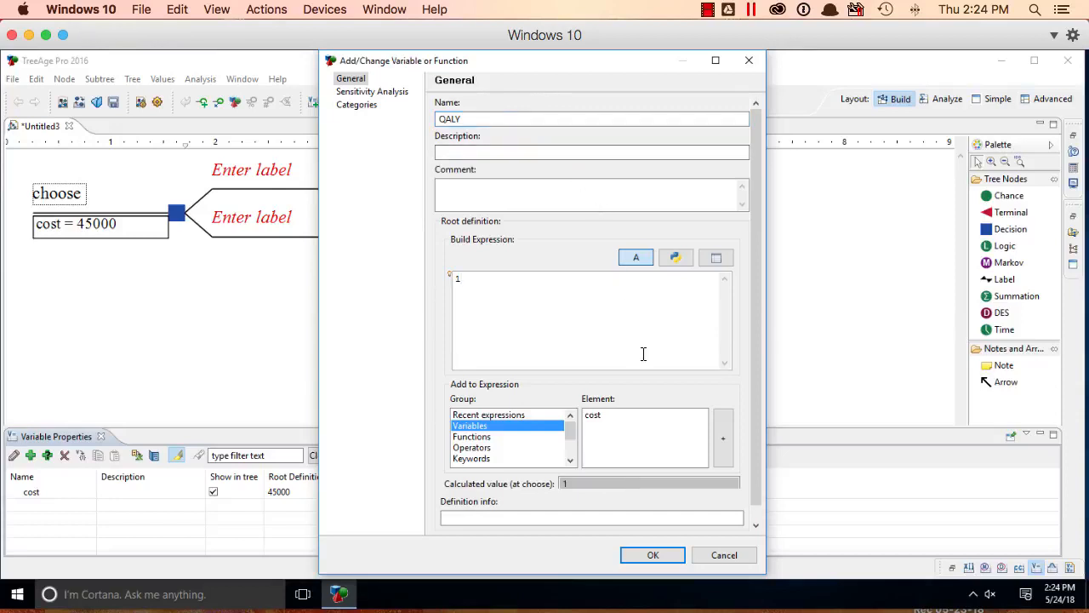
{"action": "left_click", "coordinate": [660, 553]}
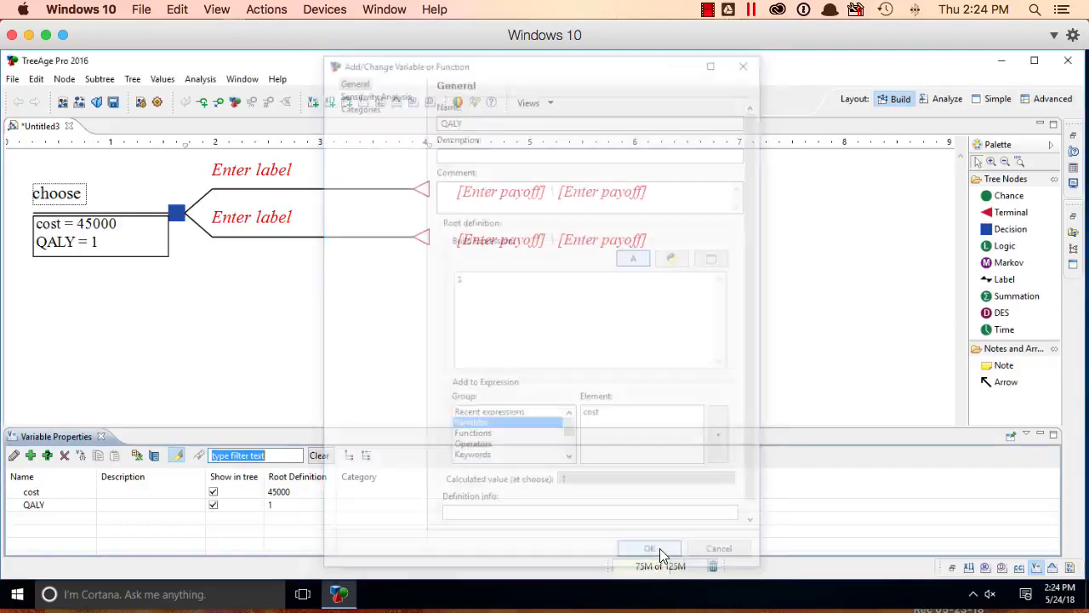
{"action": "left_click", "coordinate": [620, 352]}
Step: Label the upper terminal branch "navigator" and the lower one "no navigator"
{"action": "left_click", "coordinate": [274, 168]}
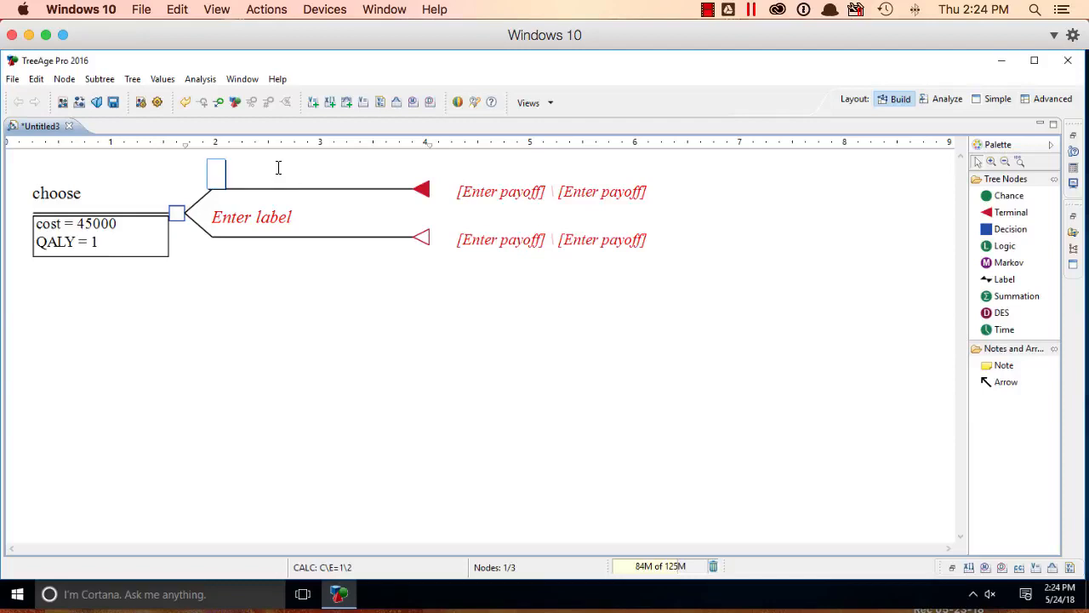
{"action": "type", "text": "navigator"}
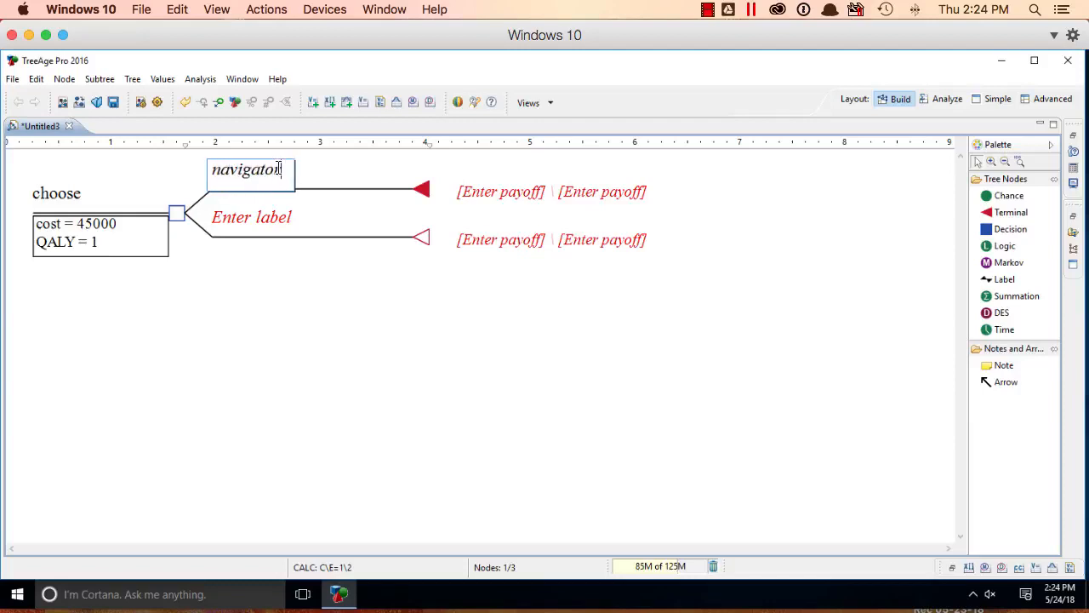
{"action": "left_click", "coordinate": [260, 217]}
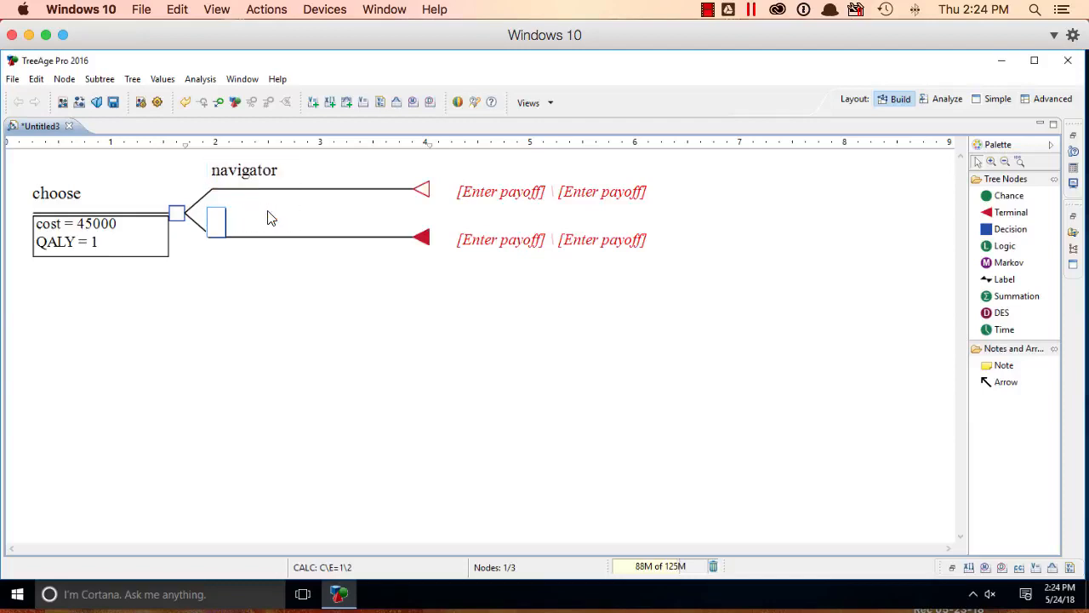
{"action": "type", "text": "no navigator"}
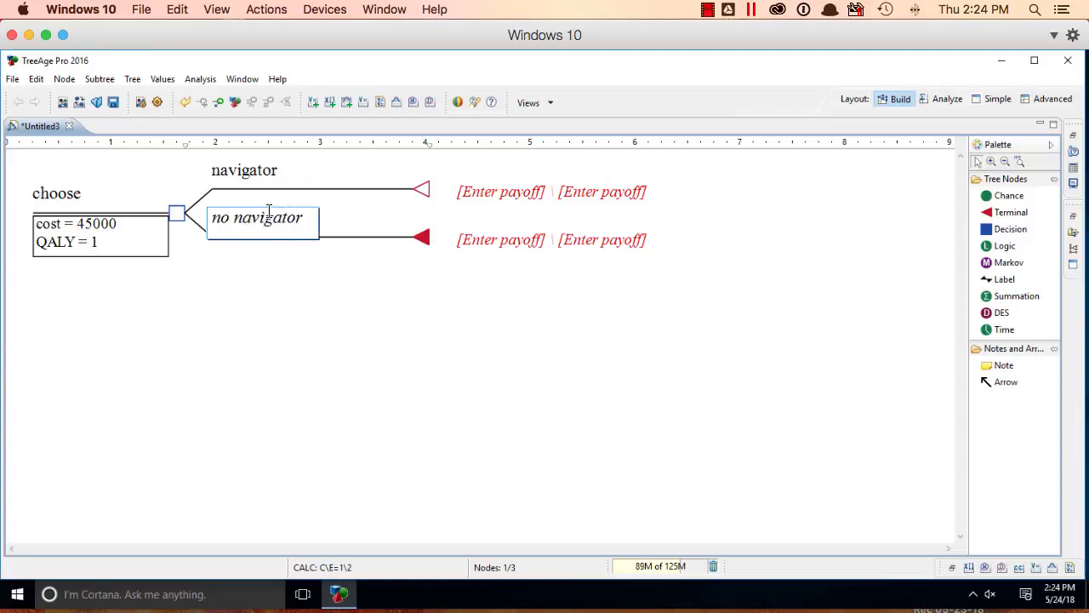
Step: Open the navigator node's payoffs and set its cost ($) payoff to the variable cost
{"action": "double_click", "coordinate": [502, 198]}
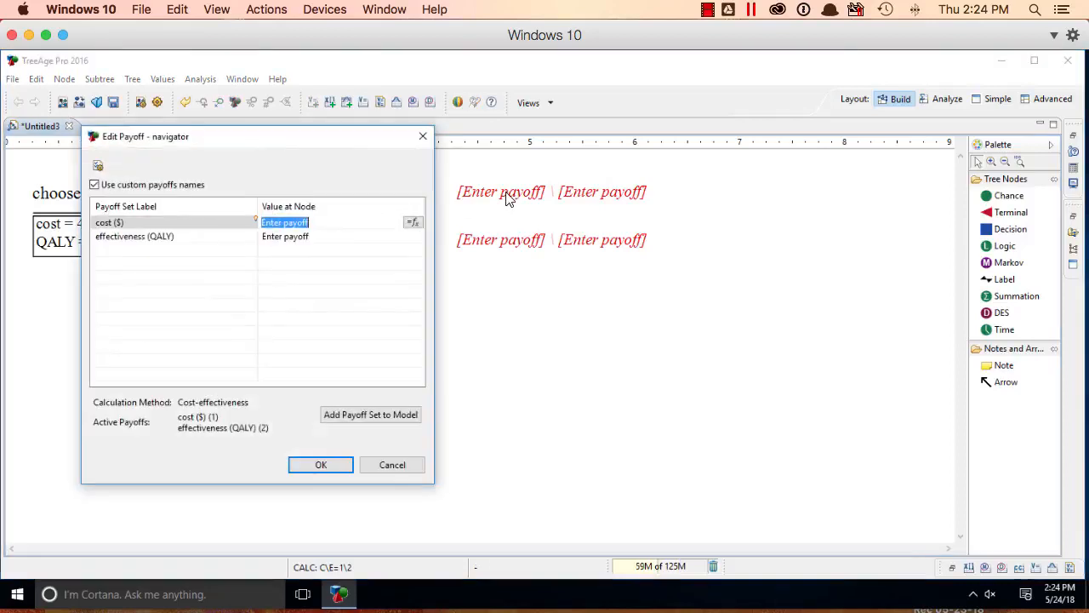
{"action": "key", "text": "Tab"}
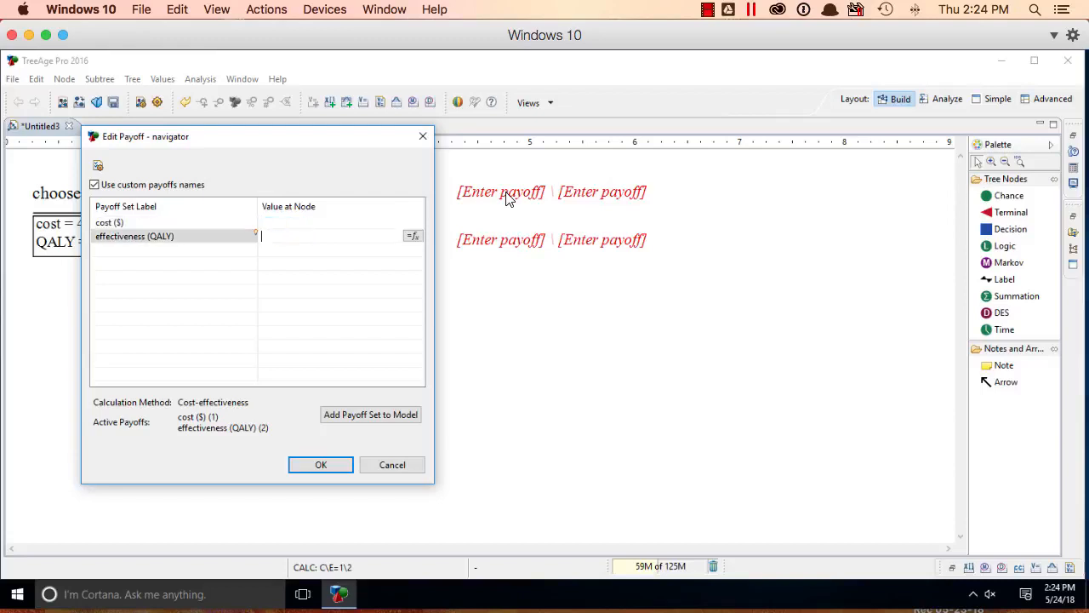
{"action": "left_click", "coordinate": [289, 222]}
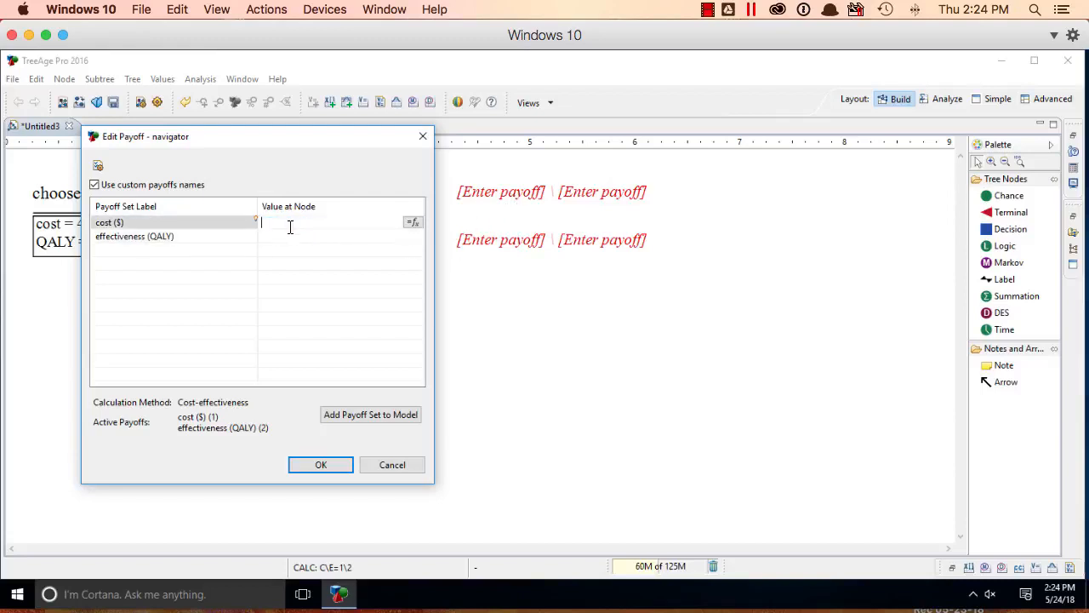
{"action": "left_click", "coordinate": [414, 222]}
{"action": "left_click", "coordinate": [544, 305]}
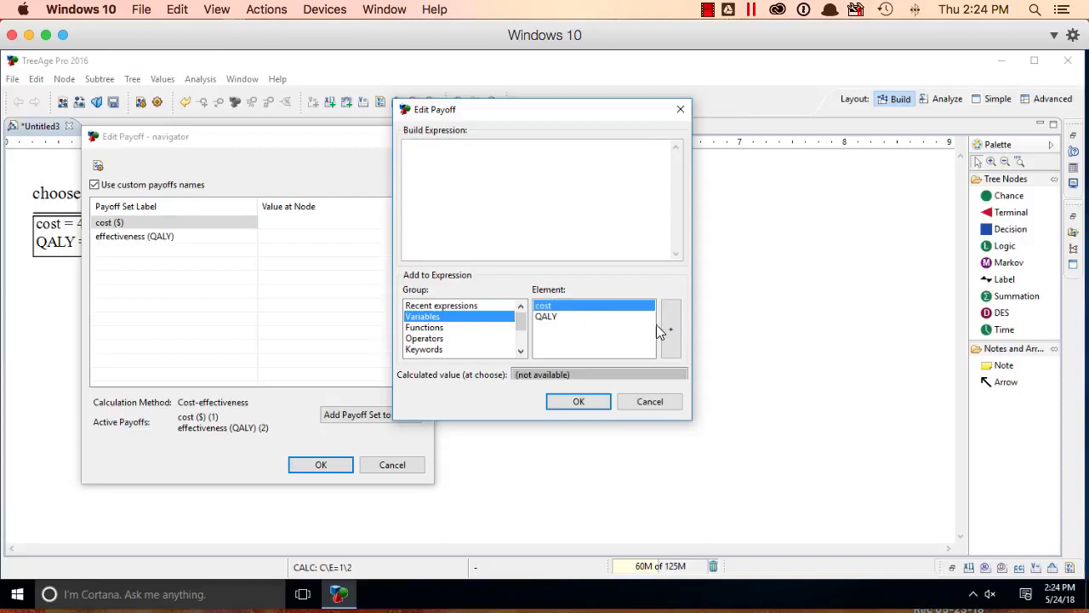
{"action": "left_click", "coordinate": [672, 328]}
{"action": "left_click", "coordinate": [578, 400]}
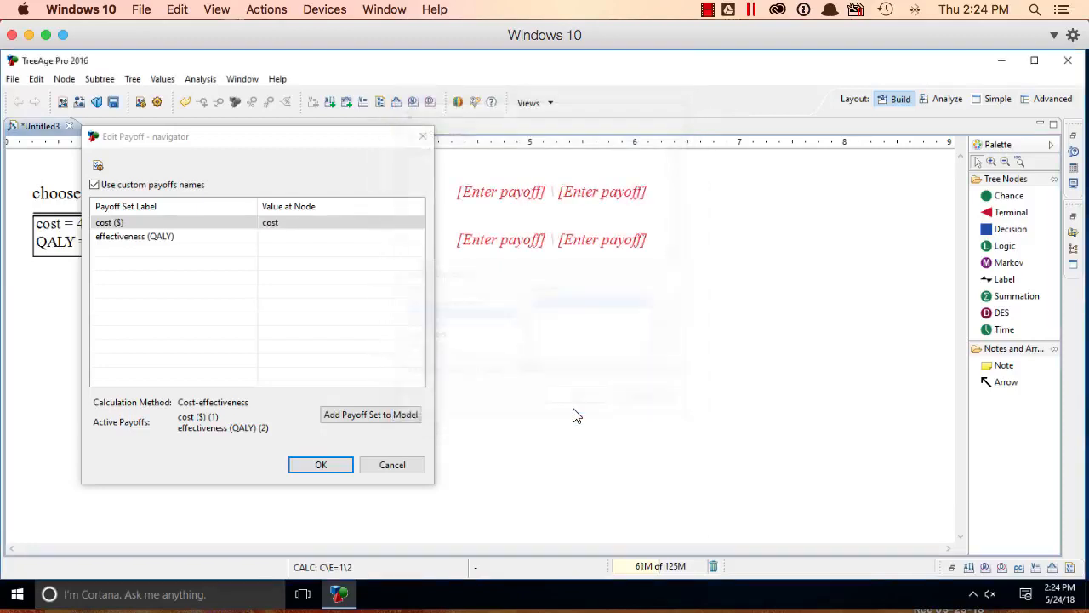
Step: Set the navigator node's effectiveness (QALY) payoff to the variable QALY and accept the payoffs
{"action": "left_click", "coordinate": [286, 237]}
{"action": "left_click", "coordinate": [414, 236]}
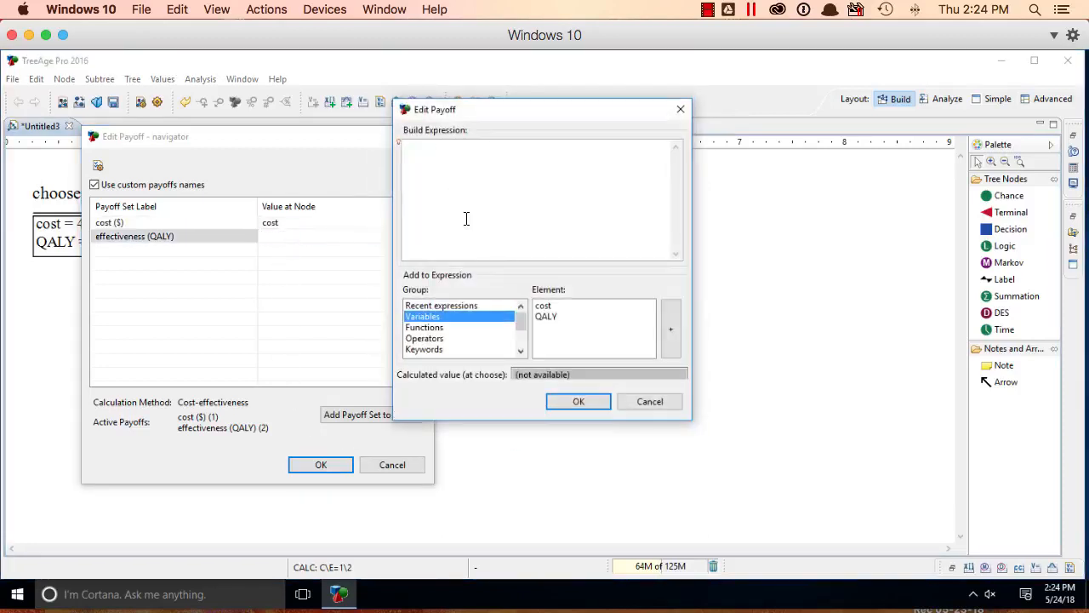
{"action": "left_click", "coordinate": [566, 317]}
{"action": "left_click", "coordinate": [671, 328]}
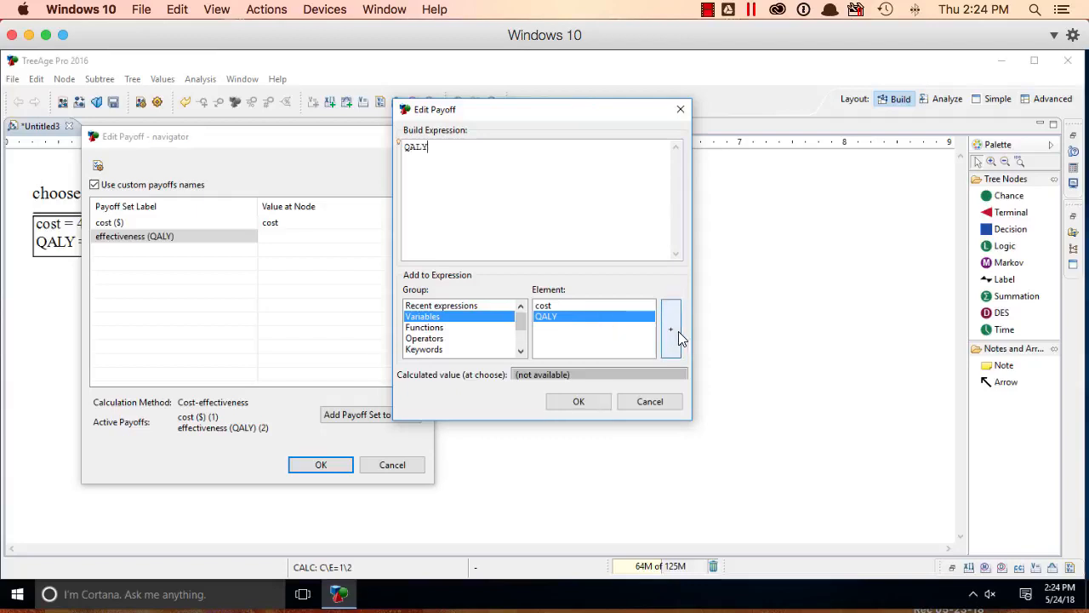
{"action": "left_click", "coordinate": [577, 401]}
{"action": "left_click", "coordinate": [321, 466]}
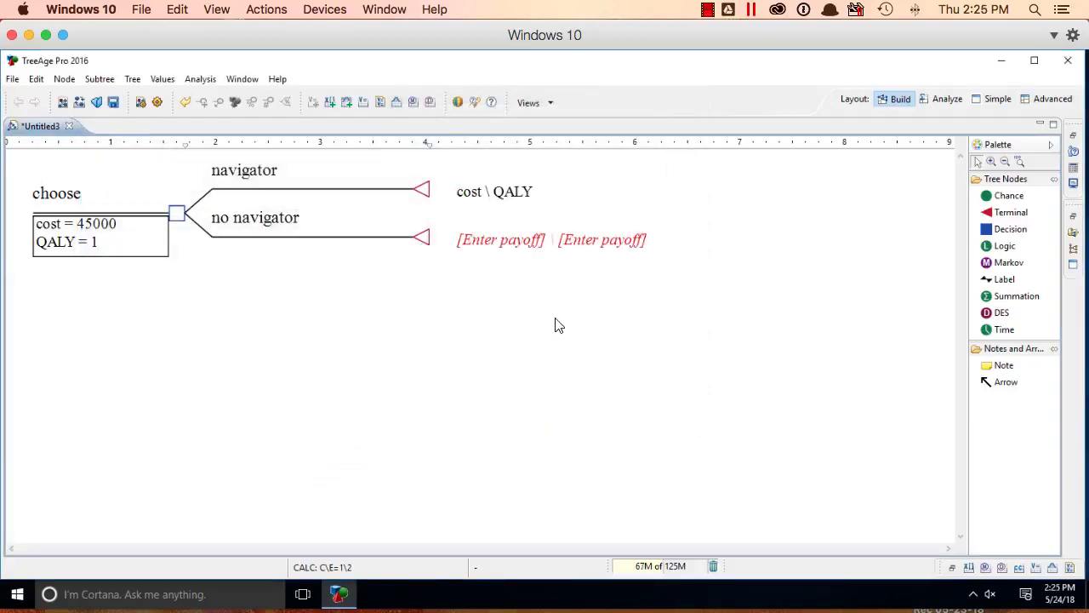
Step: Set both the cost and the effectiveness payoff of the no navigator node to .0001
{"action": "double_click", "coordinate": [515, 248]}
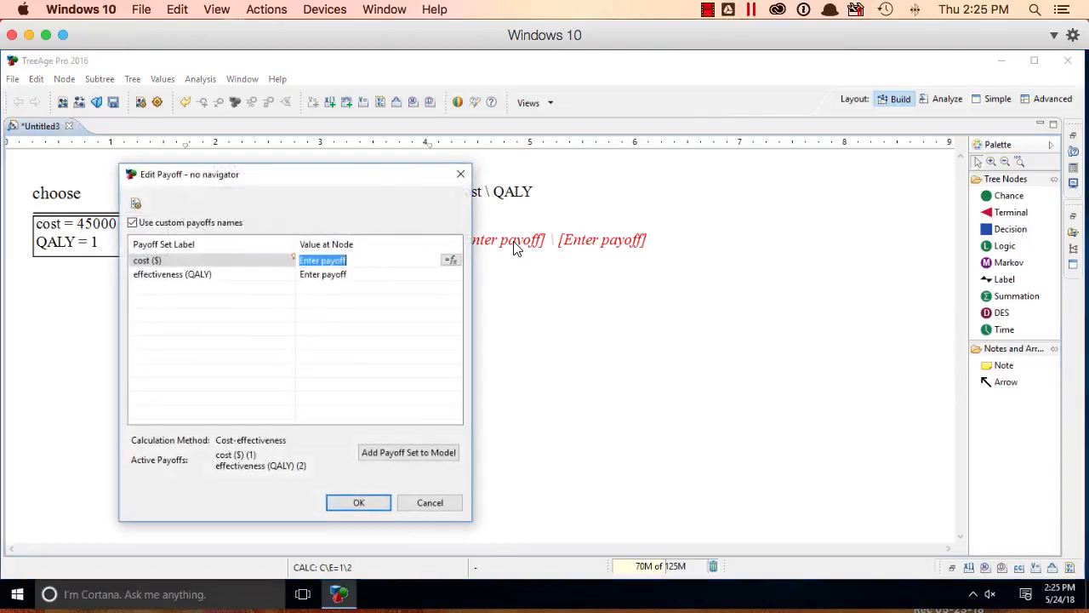
{"action": "type", "text": ".0001"}
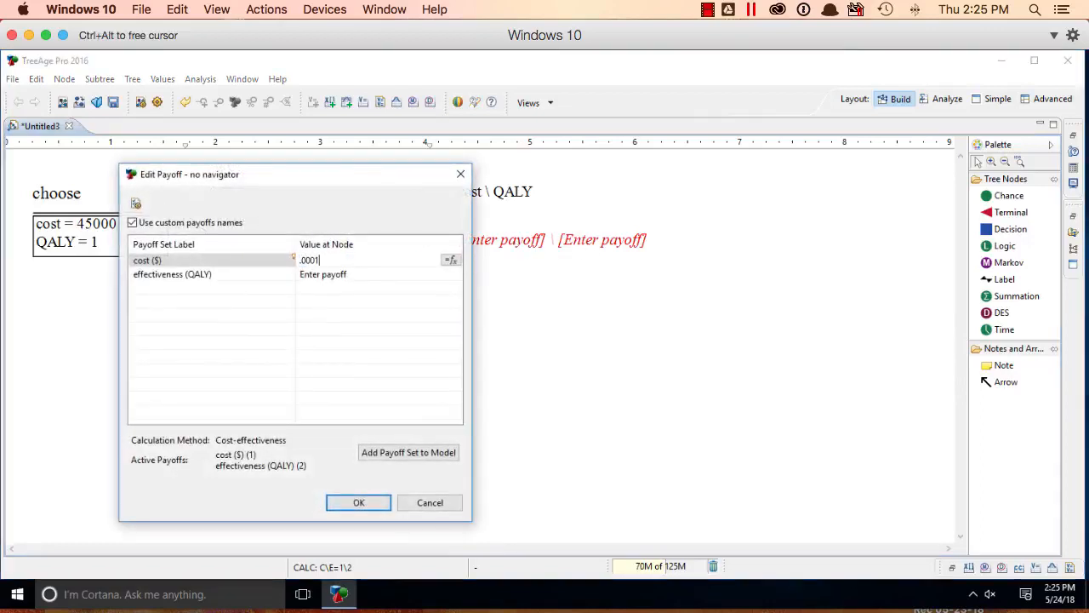
{"action": "key", "text": "Tab"}
{"action": "type", "text": "."}
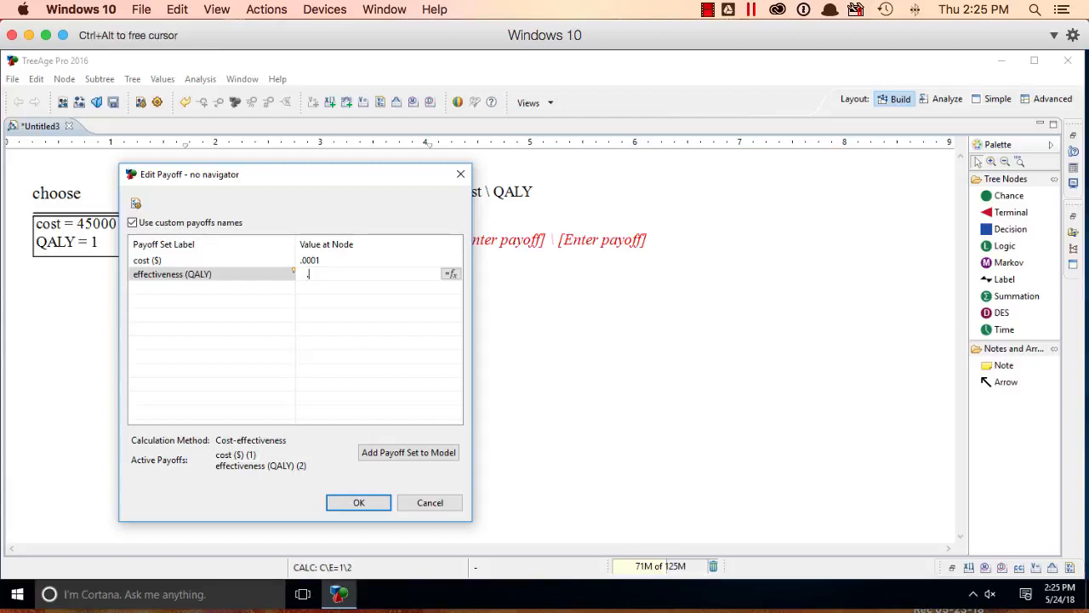
{"action": "type", "text": "0001"}
{"action": "left_click", "coordinate": [360, 502]}
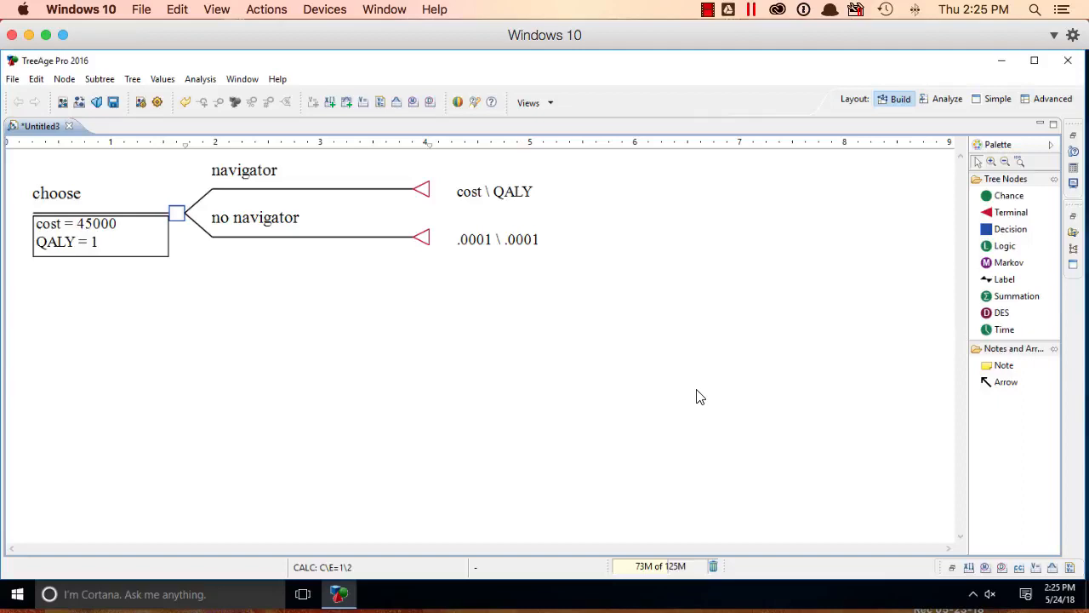
Step: Run a Cost-Effectiveness analysis at the choose decision node
{"action": "left_click", "coordinate": [179, 217]}
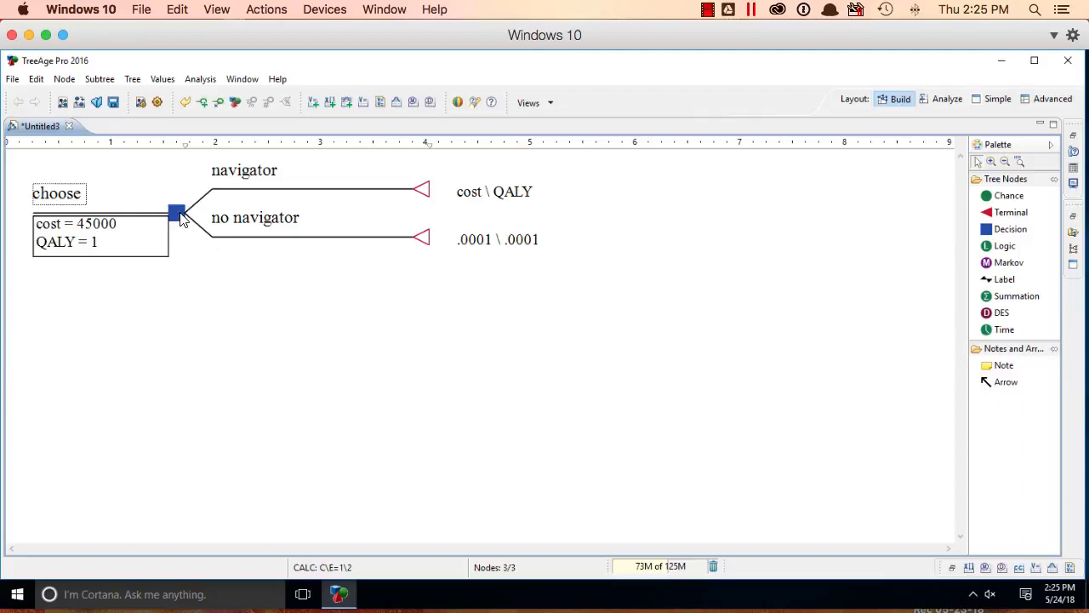
{"action": "left_click", "coordinate": [202, 80]}
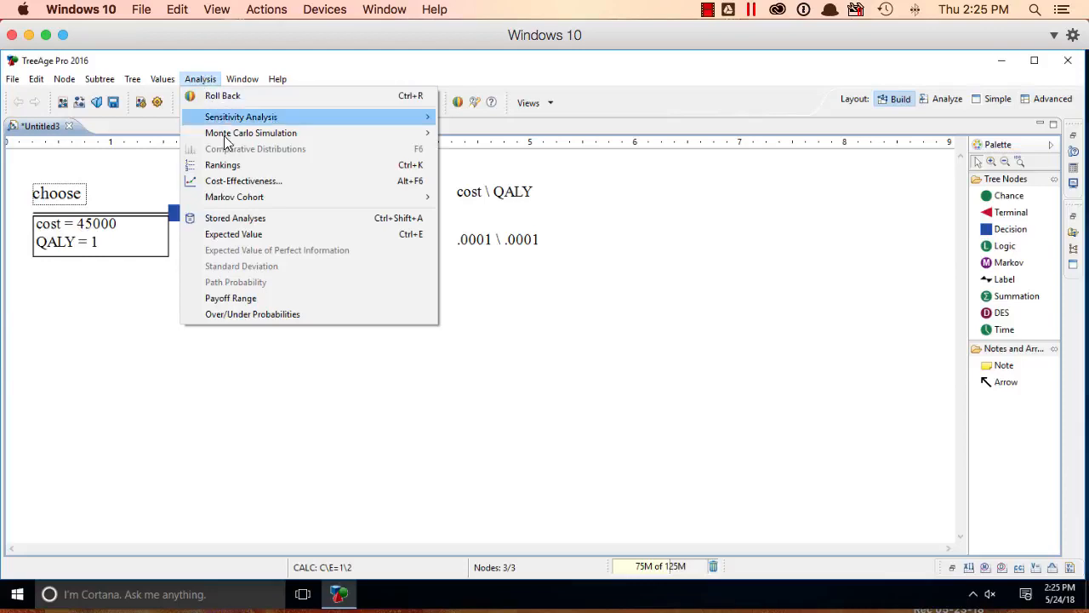
{"action": "left_click", "coordinate": [242, 180]}
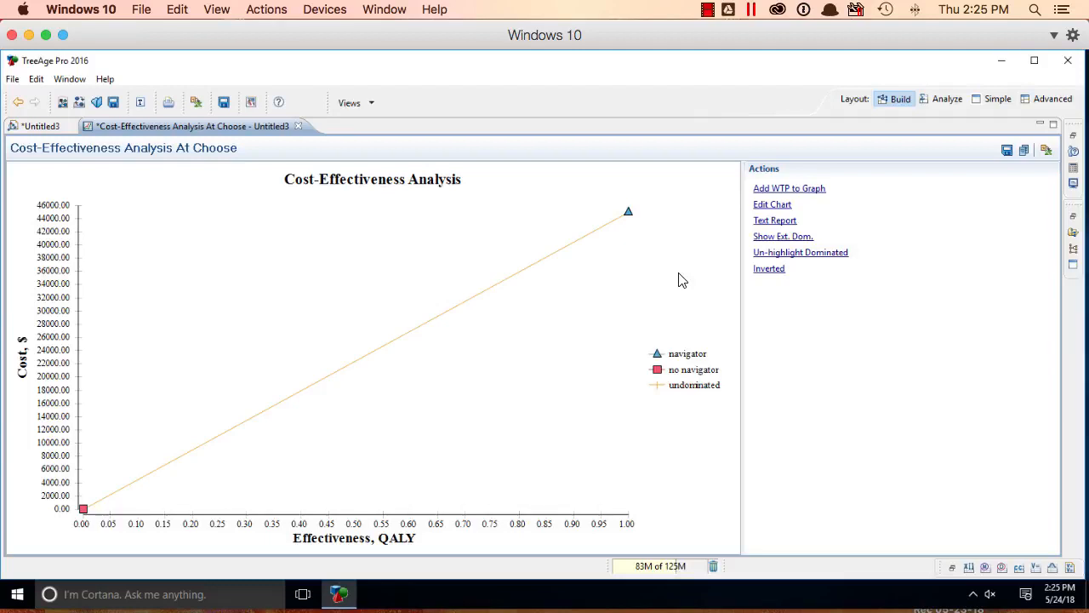
Step: Return to the tree and generate the cost-effectiveness Rankings for the choose node
{"action": "left_click", "coordinate": [36, 128]}
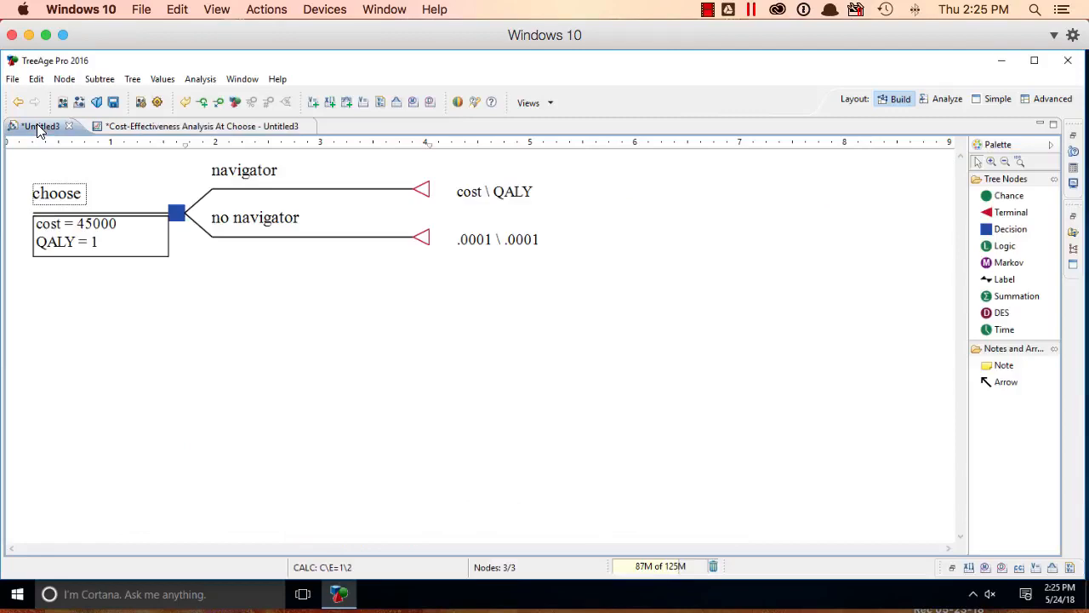
{"action": "left_click", "coordinate": [207, 80]}
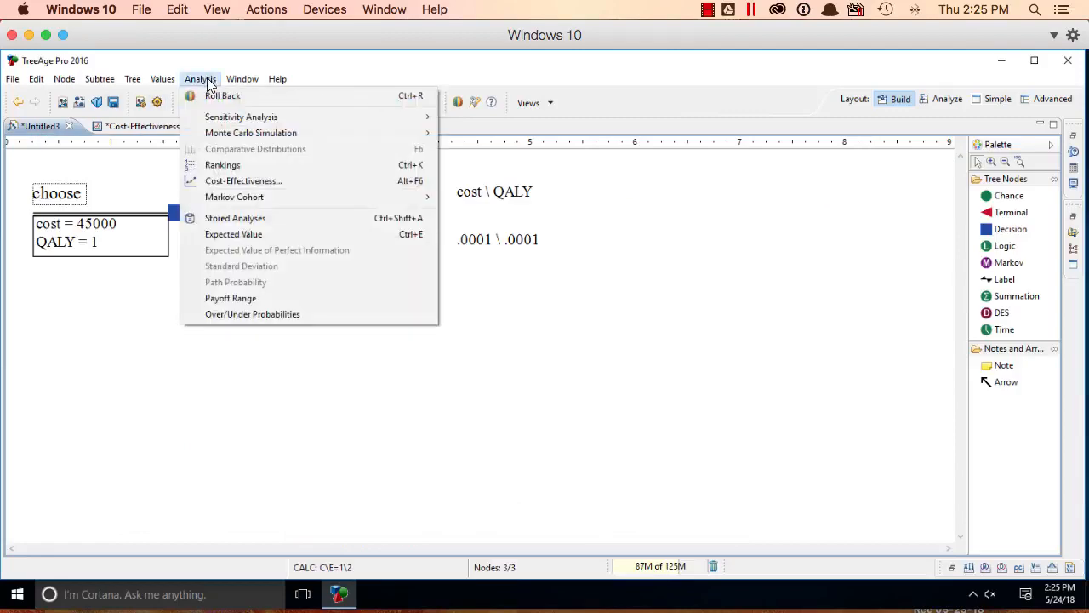
{"action": "left_click", "coordinate": [306, 164]}
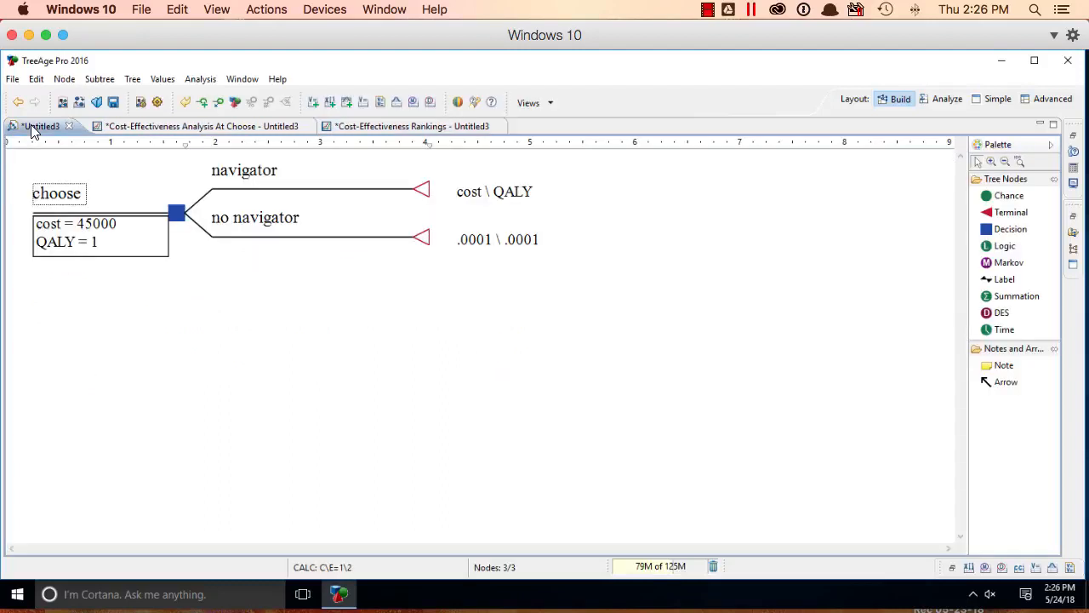
Step: Roll back the tree to examine the expected values and preferred strategy, and turn roll back off again
{"action": "left_click", "coordinate": [202, 78]}
{"action": "left_click", "coordinate": [217, 94]}
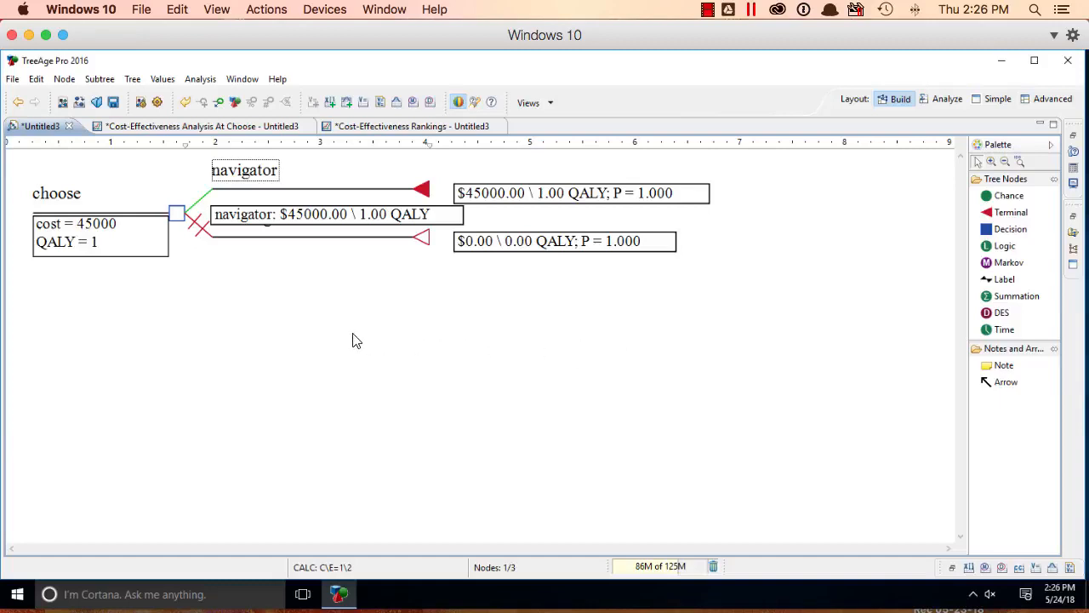
{"action": "left_click", "coordinate": [210, 80]}
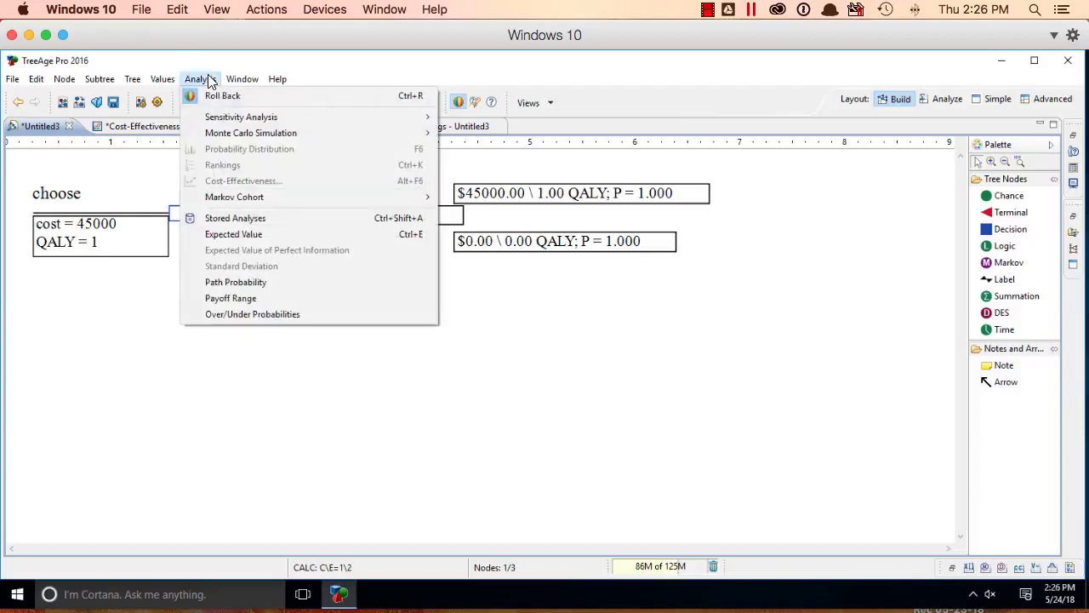
{"action": "left_click", "coordinate": [333, 102]}
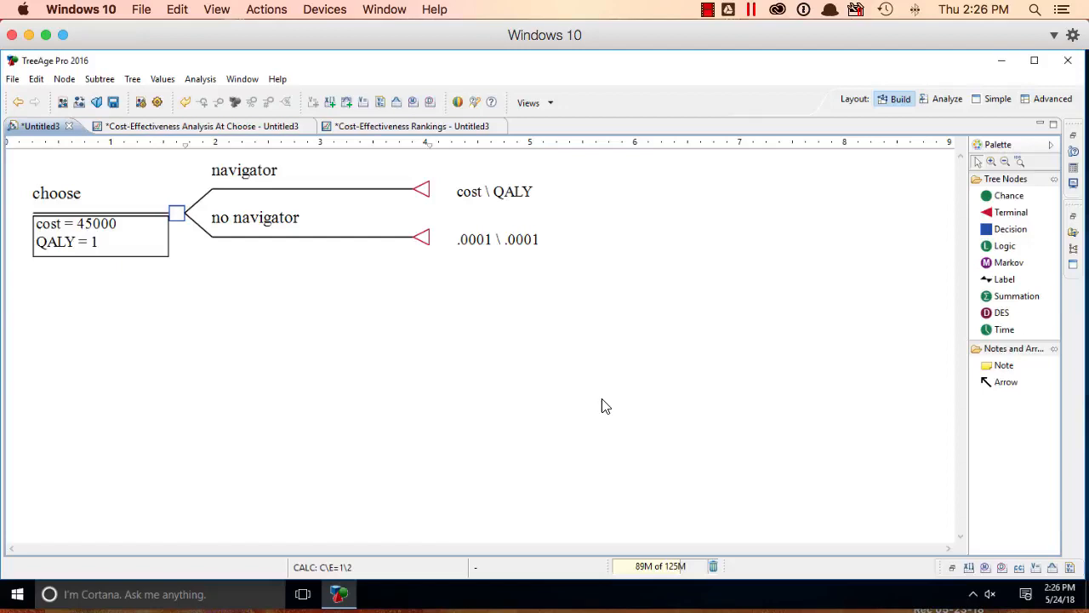
Step: Start a Tornado Diagram sensitivity analysis and set the cost variable's range from a low of 45000 to a high of 55000
{"action": "left_click", "coordinate": [190, 82]}
{"action": "mouse_move", "coordinate": [217, 116]}
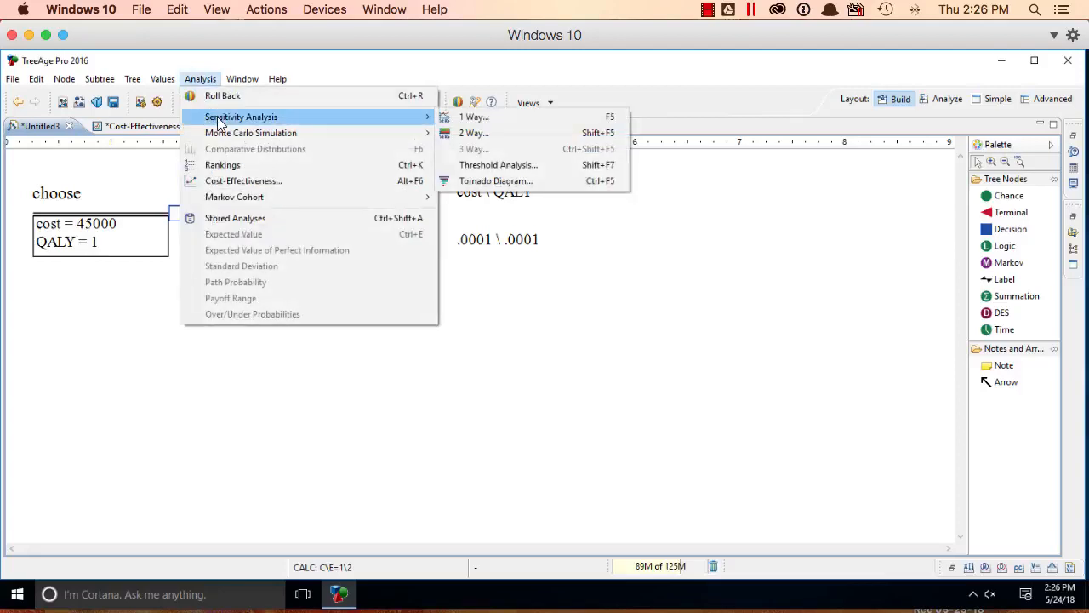
{"action": "left_click", "coordinate": [557, 181]}
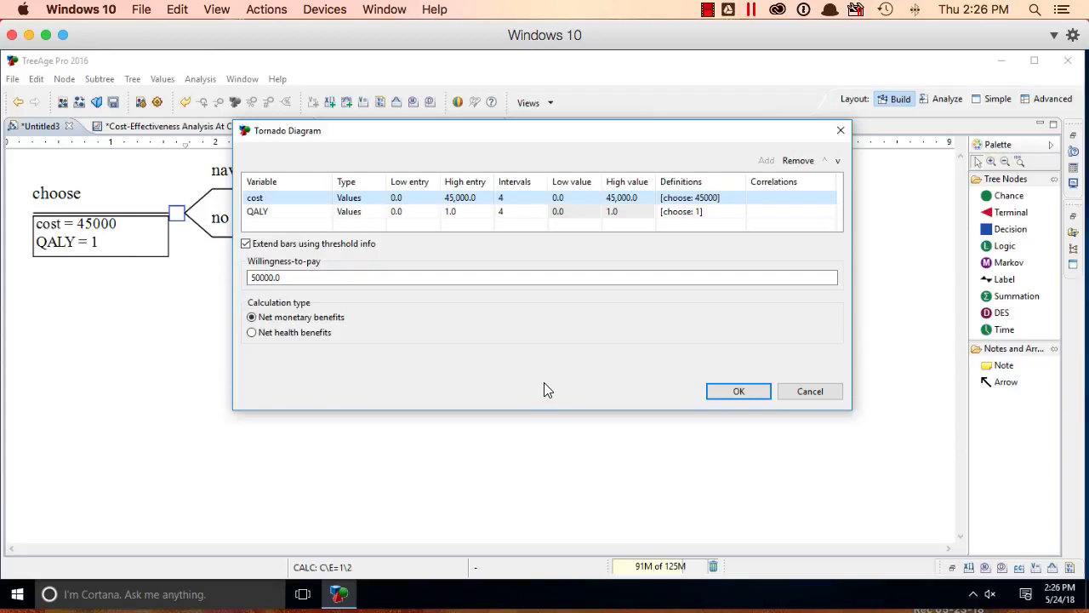
{"action": "left_click", "coordinate": [423, 195]}
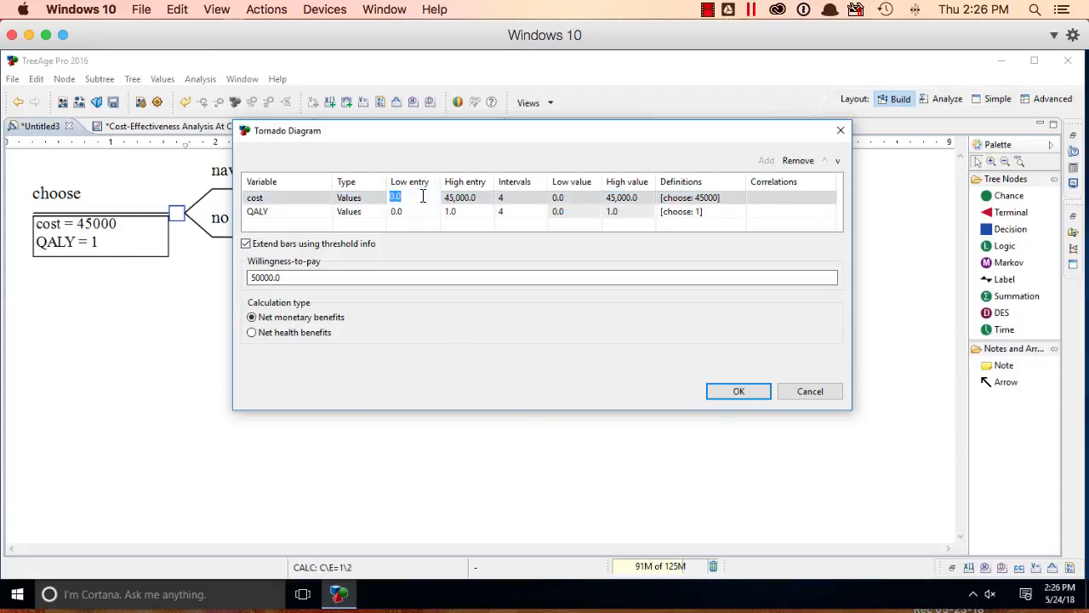
{"action": "type", "text": "45000"}
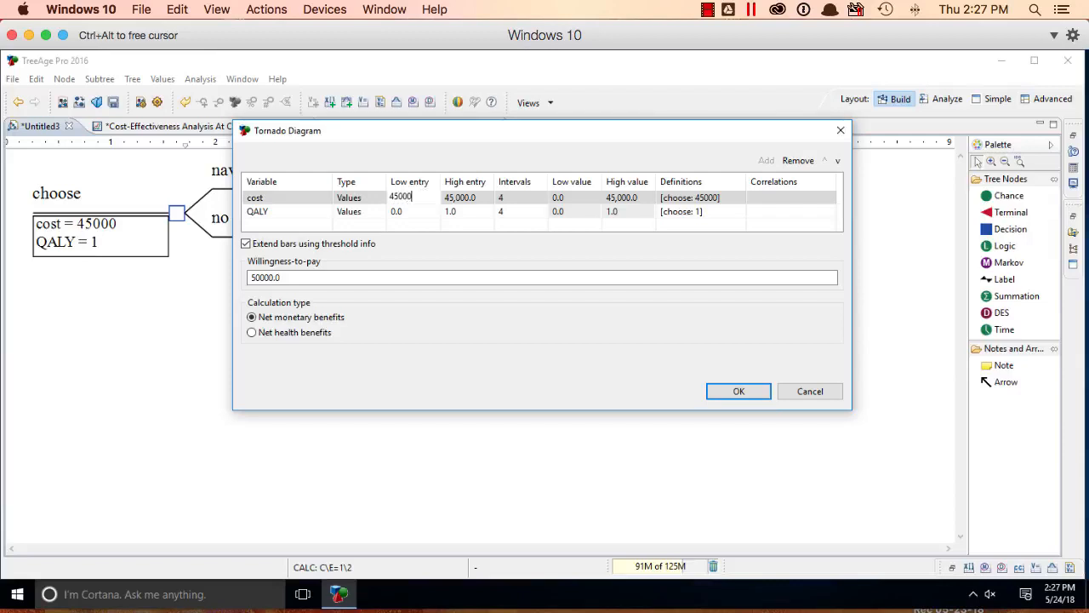
{"action": "key", "text": "Tab"}
{"action": "type", "text": "55"}
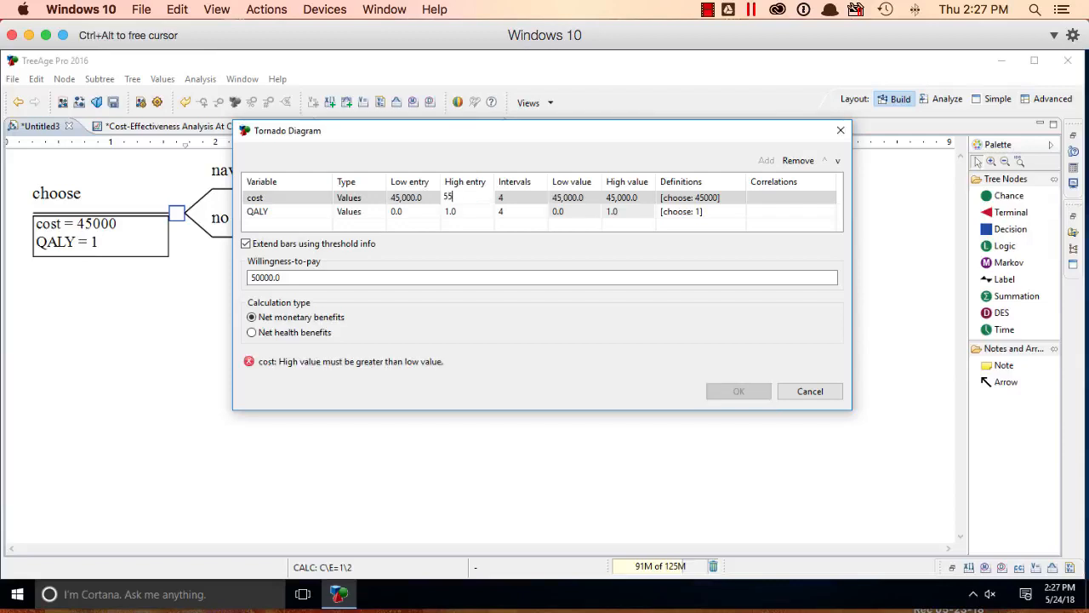
{"action": "type", "text": "000"}
Step: Set the QALY variable's range in the tornado setup from a low of .75 to a high of 1.25
{"action": "left_click", "coordinate": [398, 212]}
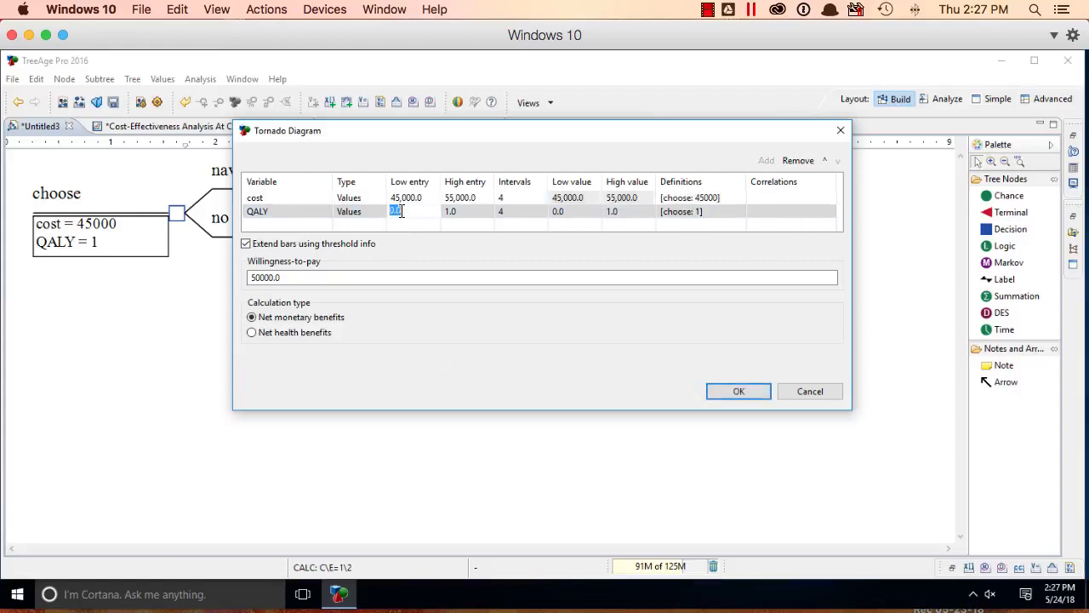
{"action": "type", "text": ".75"}
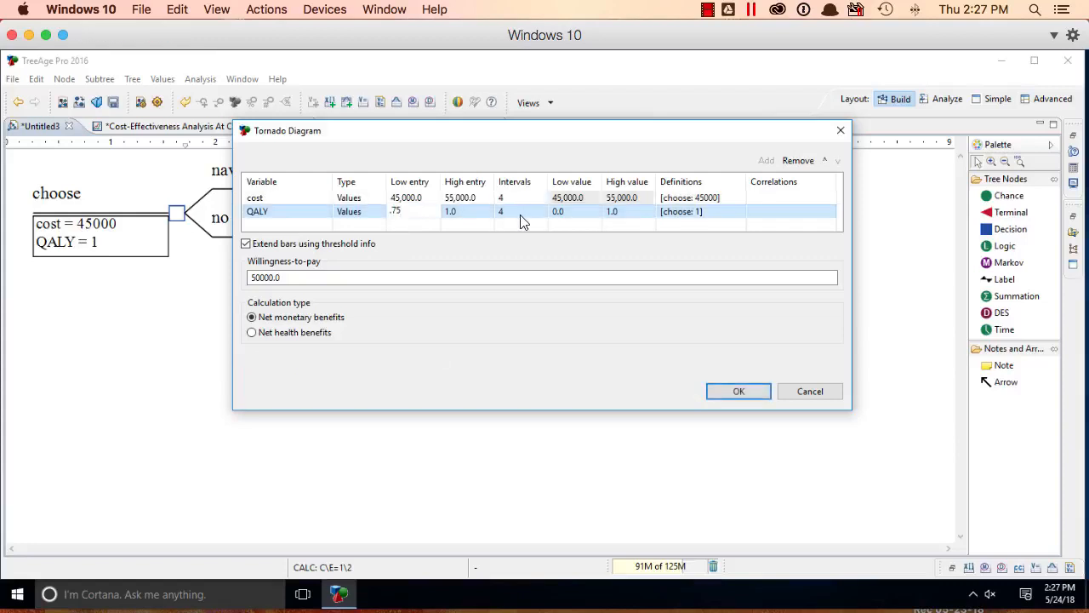
{"action": "left_click", "coordinate": [473, 213]}
{"action": "type", "text": "1."}
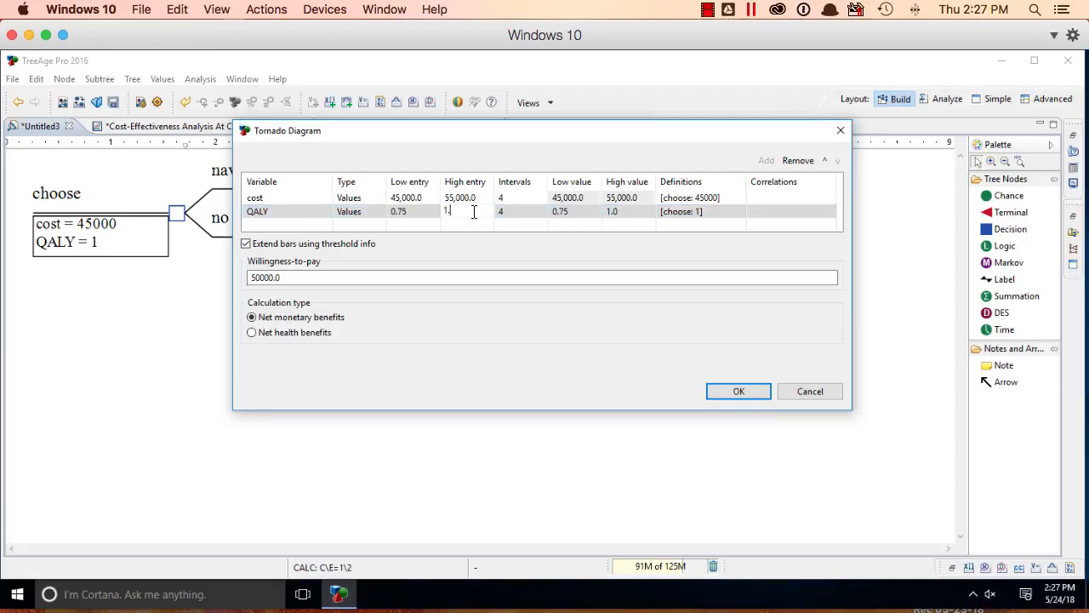
{"action": "type", "text": "25"}
Step: Generate the net benefits tornado diagram and open the ICER tornado for navigator v. no navigator
{"action": "left_click", "coordinate": [746, 395]}
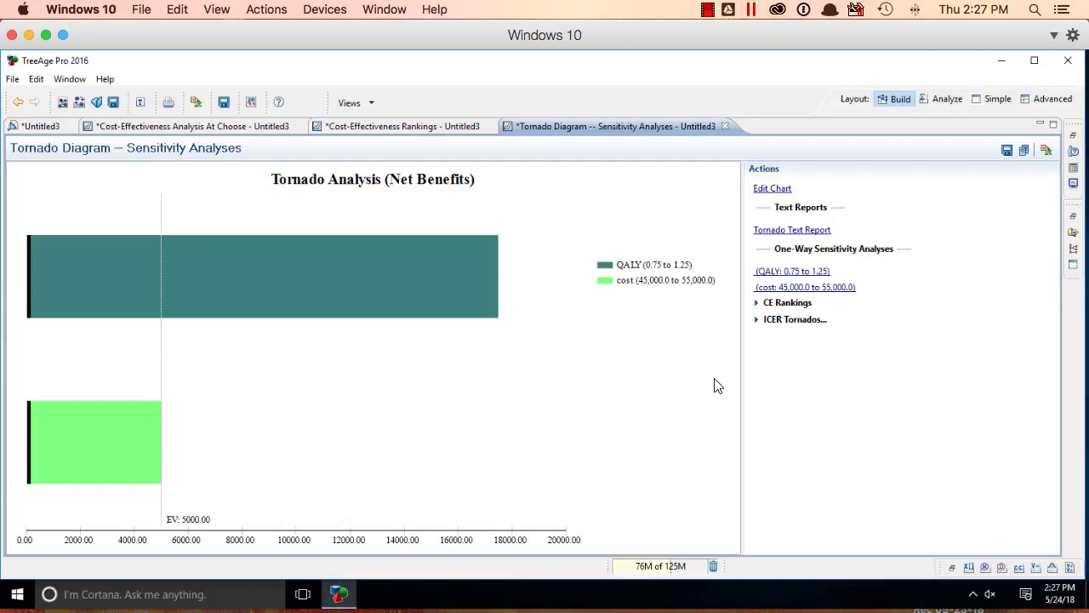
{"action": "left_click", "coordinate": [796, 320]}
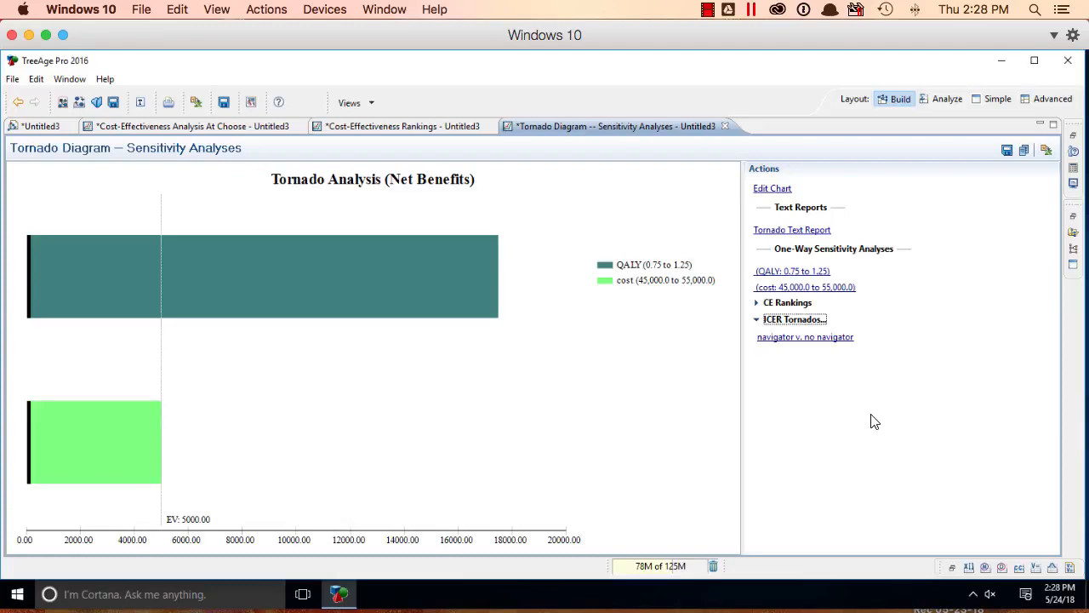
{"action": "left_click", "coordinate": [817, 338]}
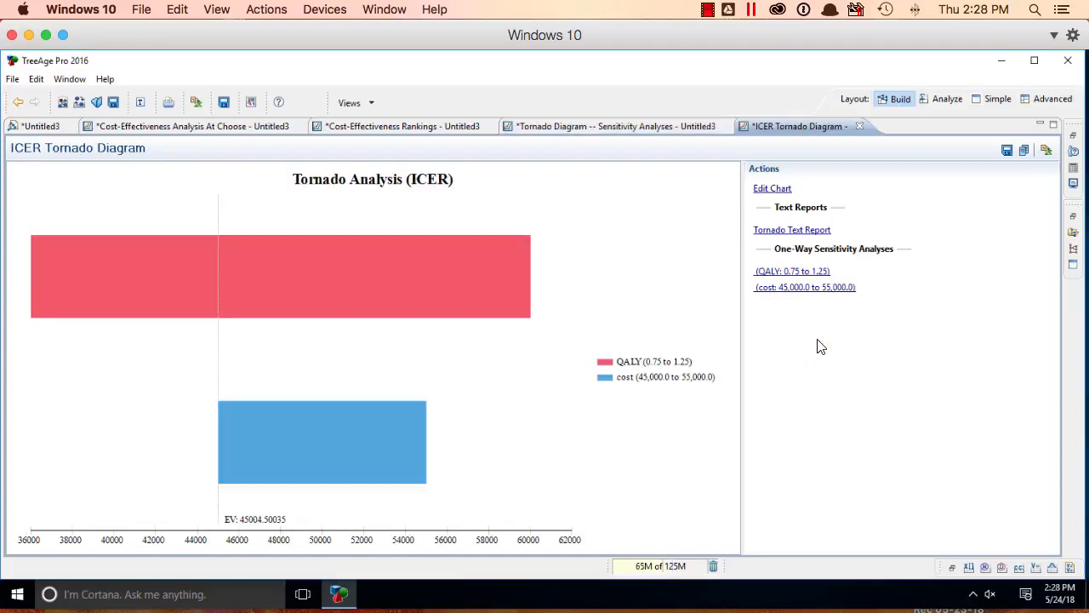